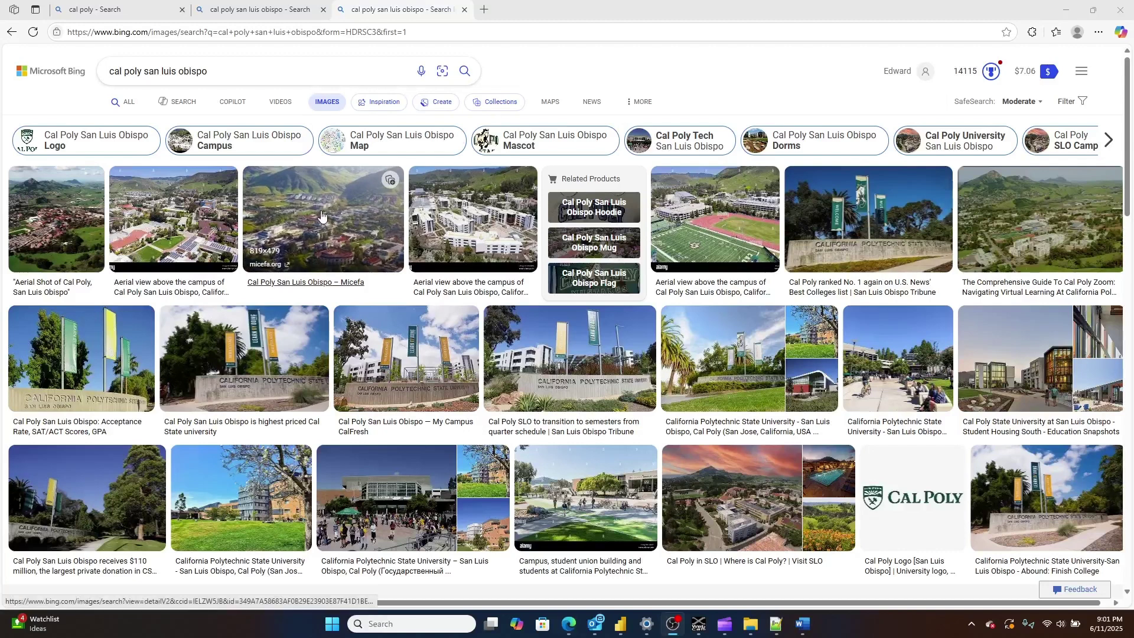
# Step: Preview a Cal Poly San Luis Obispo campus photo and a Nike World Headquarters photo from the image search results
pyautogui.click(322, 216)
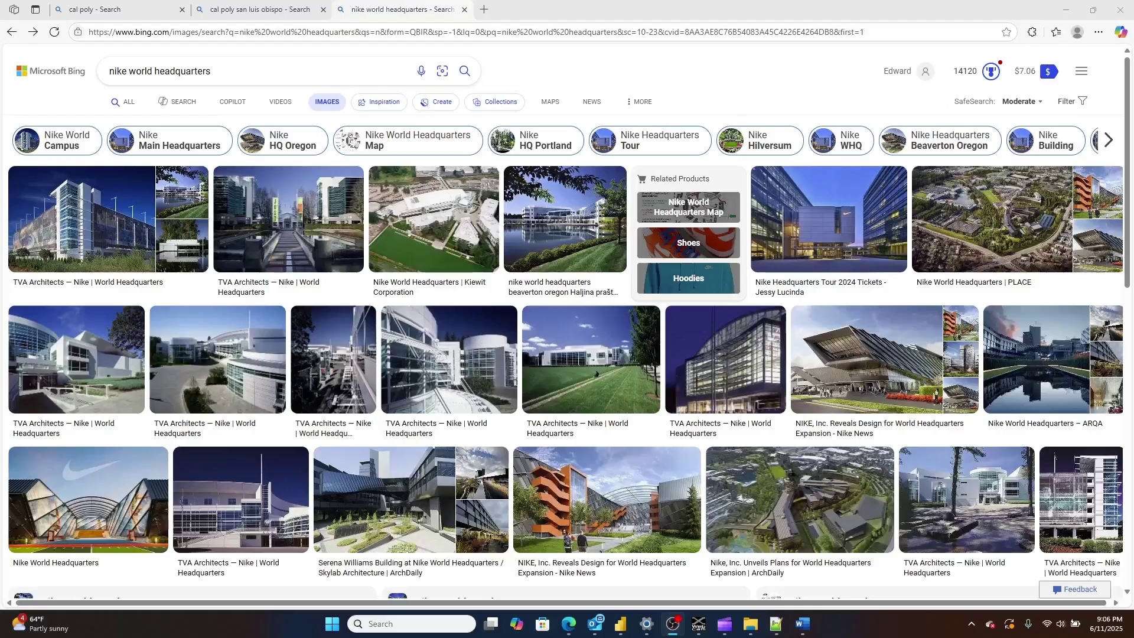
pyautogui.click(307, 219)
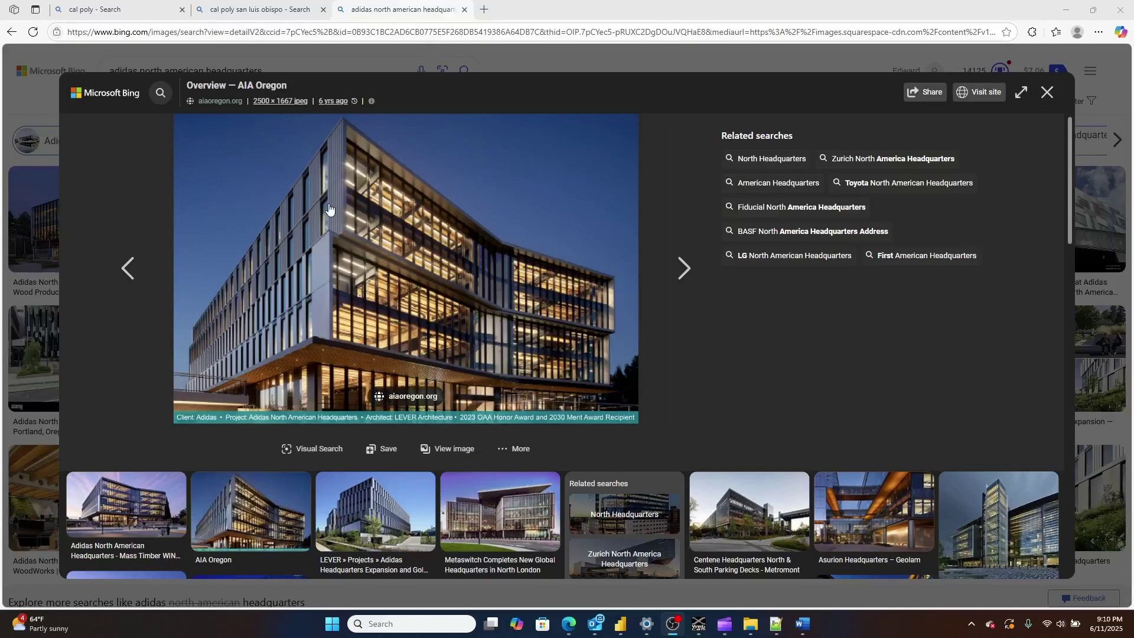
# Step: Look back and forth through the enlarged photos of the Adidas North American Headquarters
pyautogui.click(124, 275)
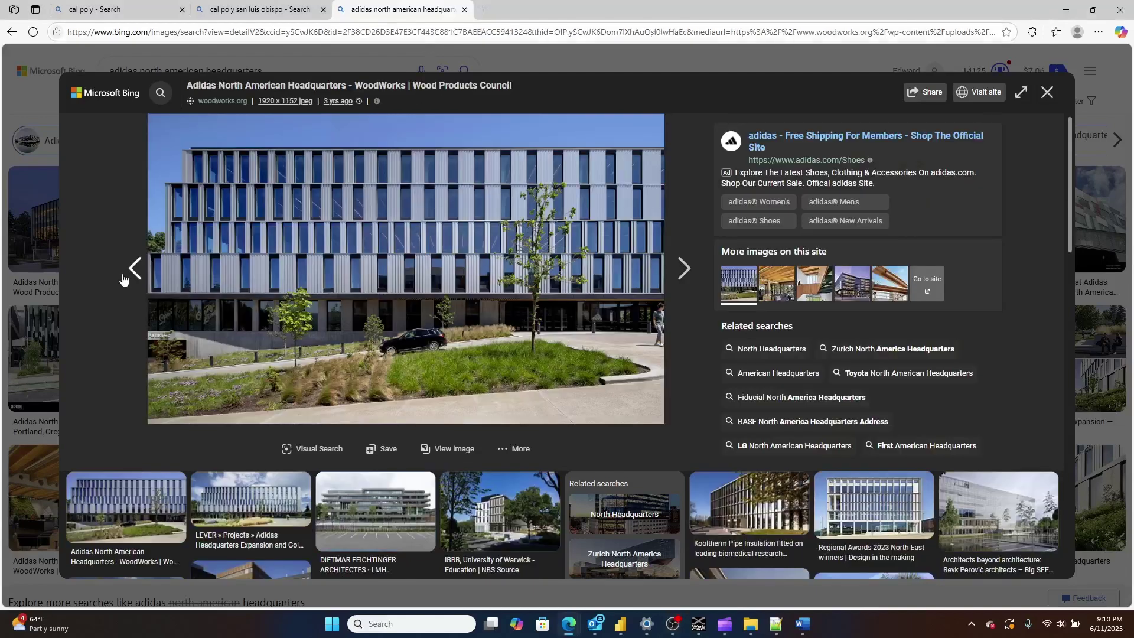
pyautogui.click(123, 277)
pyautogui.click(123, 278)
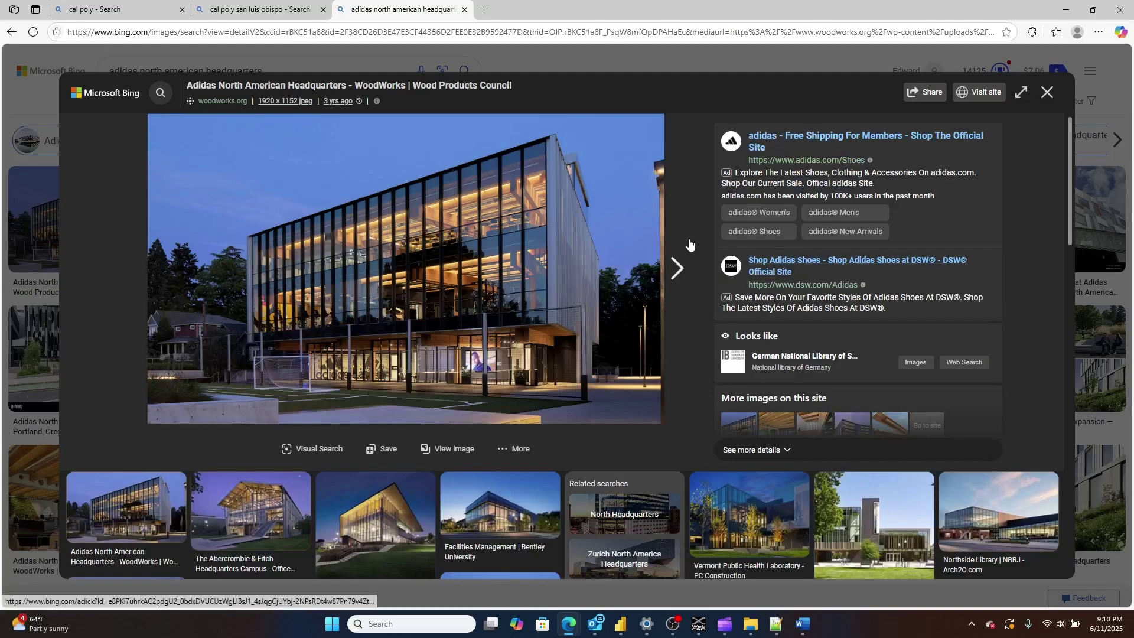
pyautogui.click(674, 274)
pyautogui.click(674, 274)
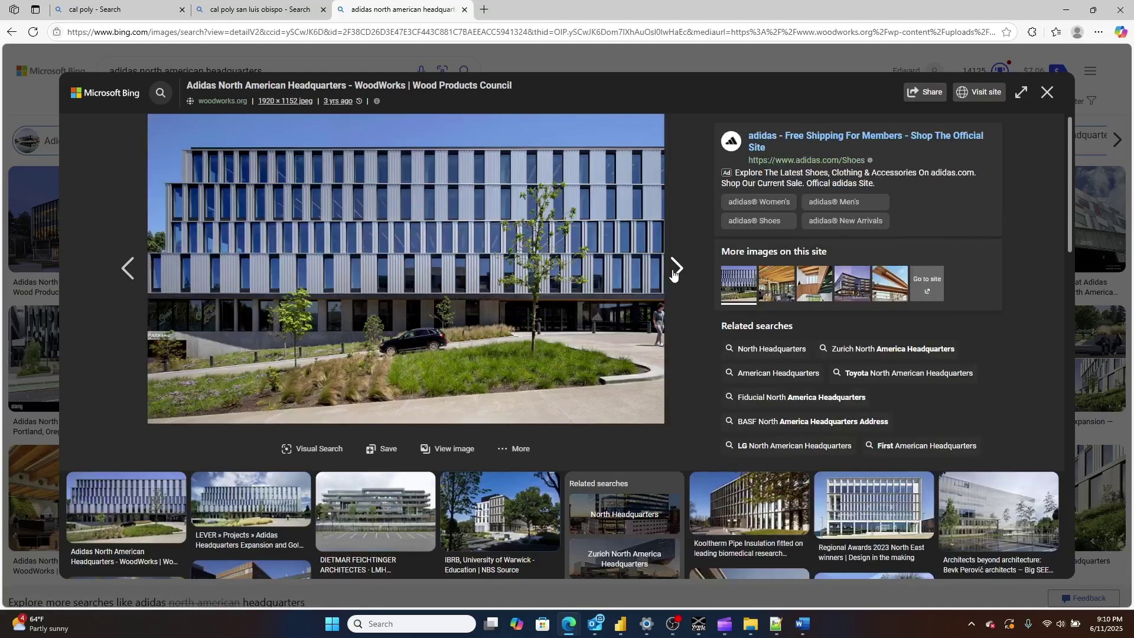
pyautogui.click(674, 273)
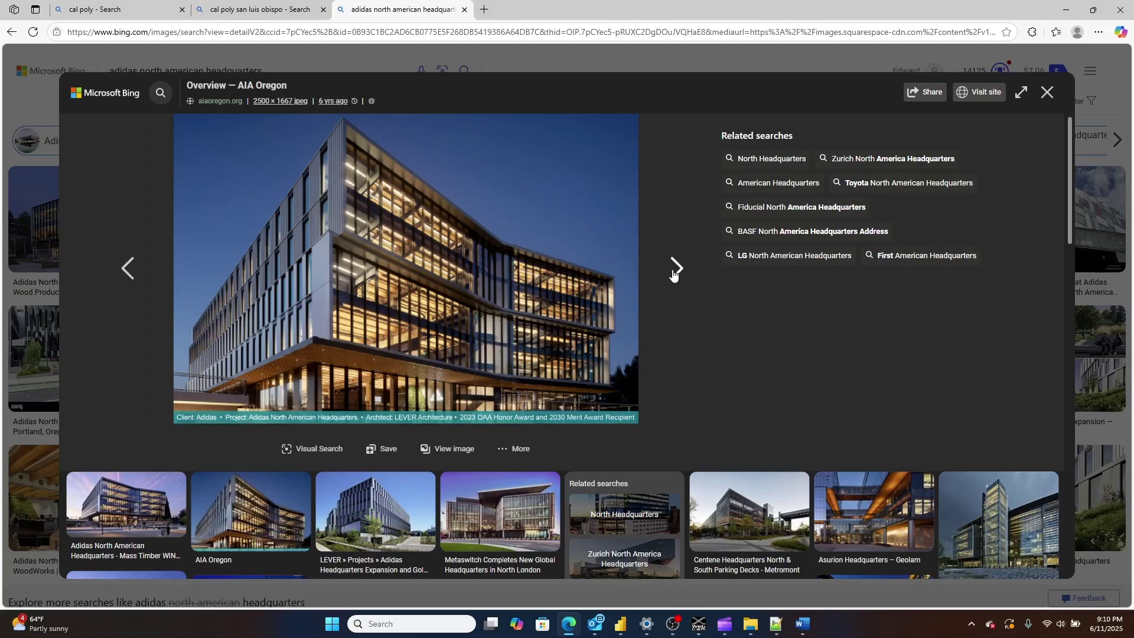
pyautogui.click(675, 269)
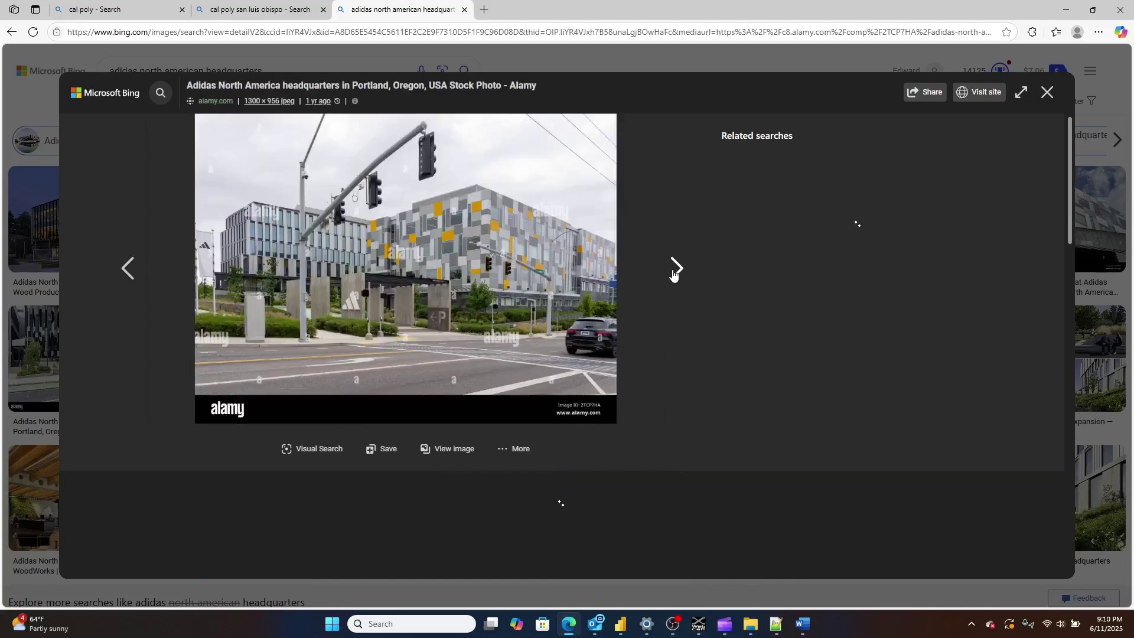
pyautogui.click(675, 269)
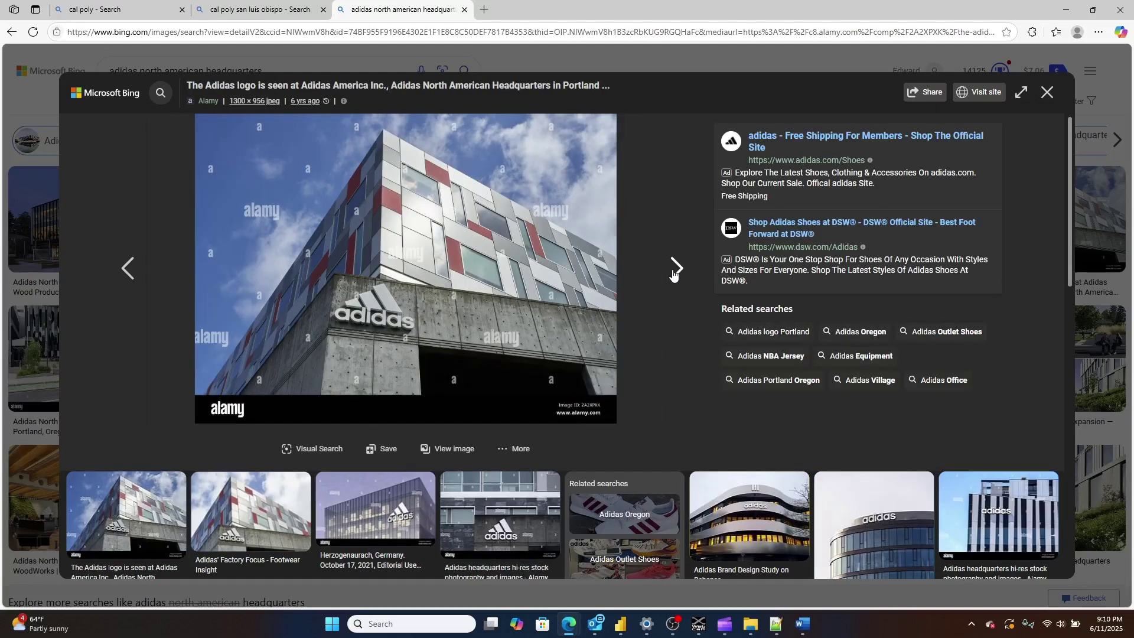
pyautogui.click(676, 268)
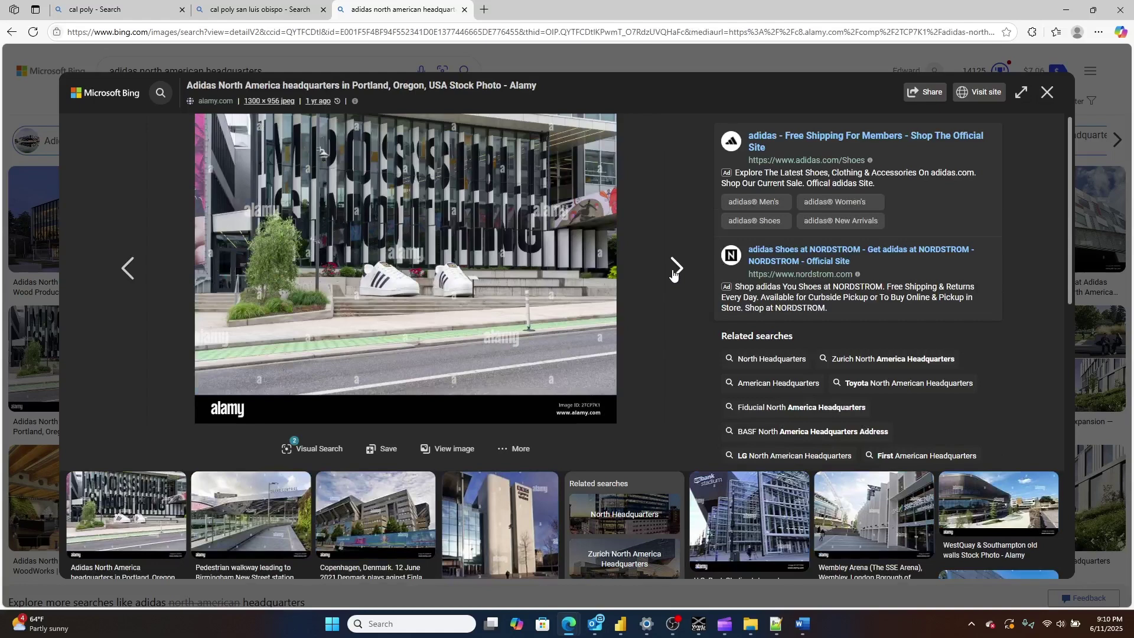
pyautogui.click(673, 275)
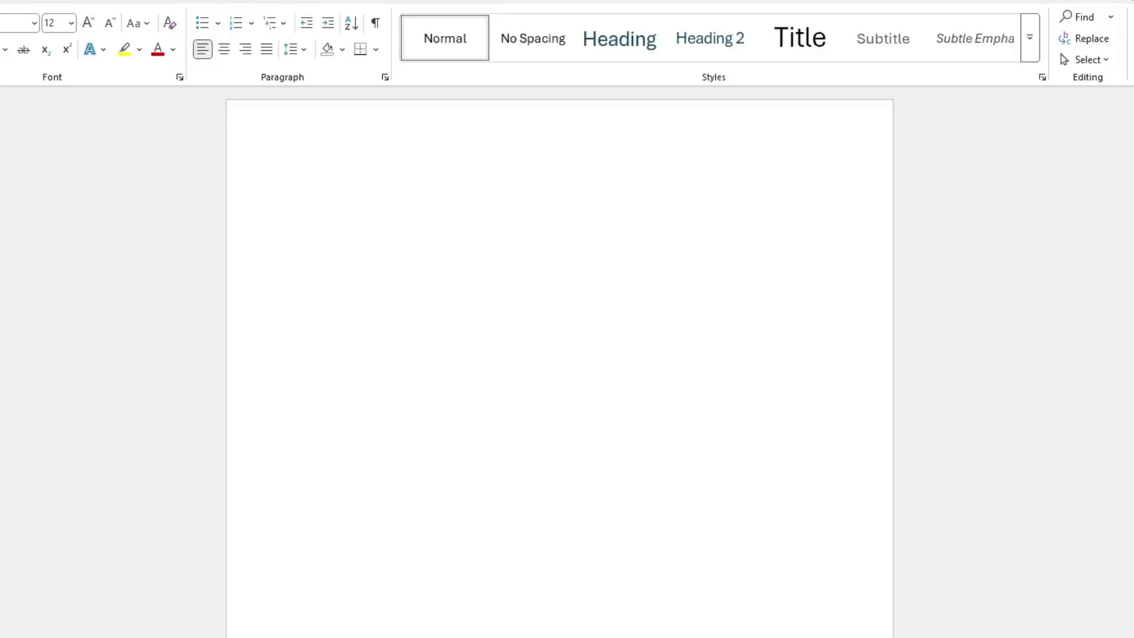
# Step: Enter the headings "Income" and "Cog(s)" in the blank Word document, separated by an empty line
pyautogui.click(415, 220)
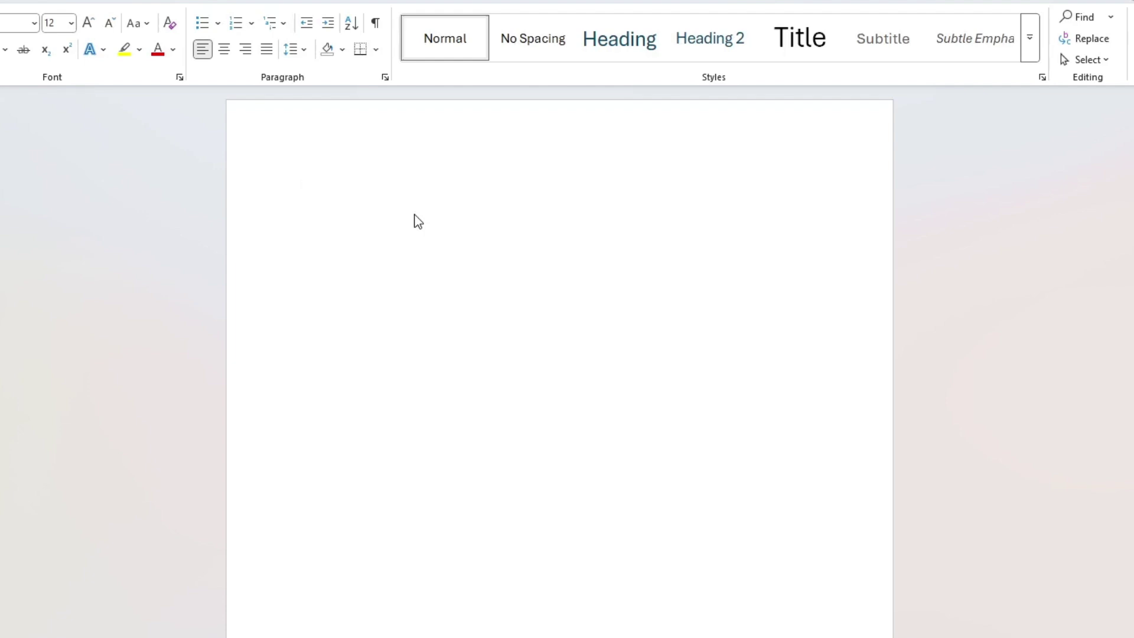
pyautogui.write('Income')
pyautogui.press('Return')
pyautogui.press('Return')
pyautogui.write('Cog')
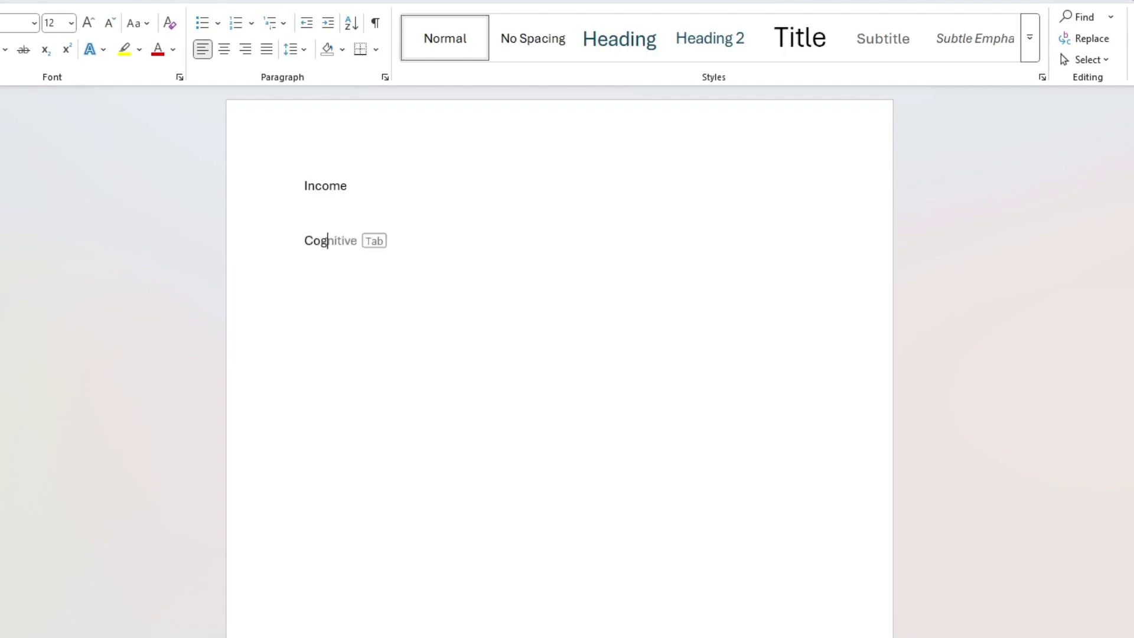
pyautogui.write('(s)')
pyautogui.click(322, 180)
pyautogui.click(374, 234)
# Step: Add the heading "Gross Profit Number" below Cog(s), leaving an empty line between them
pyautogui.press('Return')
pyautogui.press('Return')
pyautogui.write('Gross Pro')
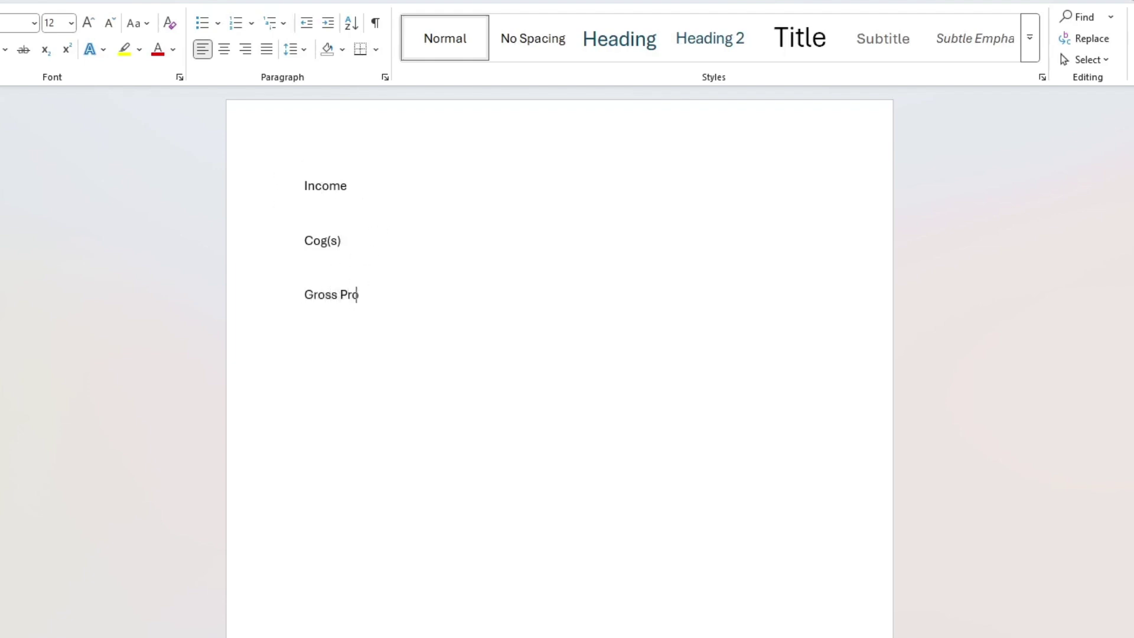
pyautogui.write('fit Number')
# Step: Add "OpEx" after an empty line below Gross Profit Number, with "EBIT" on the line beneath it
pyautogui.press('Return')
pyautogui.press('Return')
pyautogui.write('OpEx')
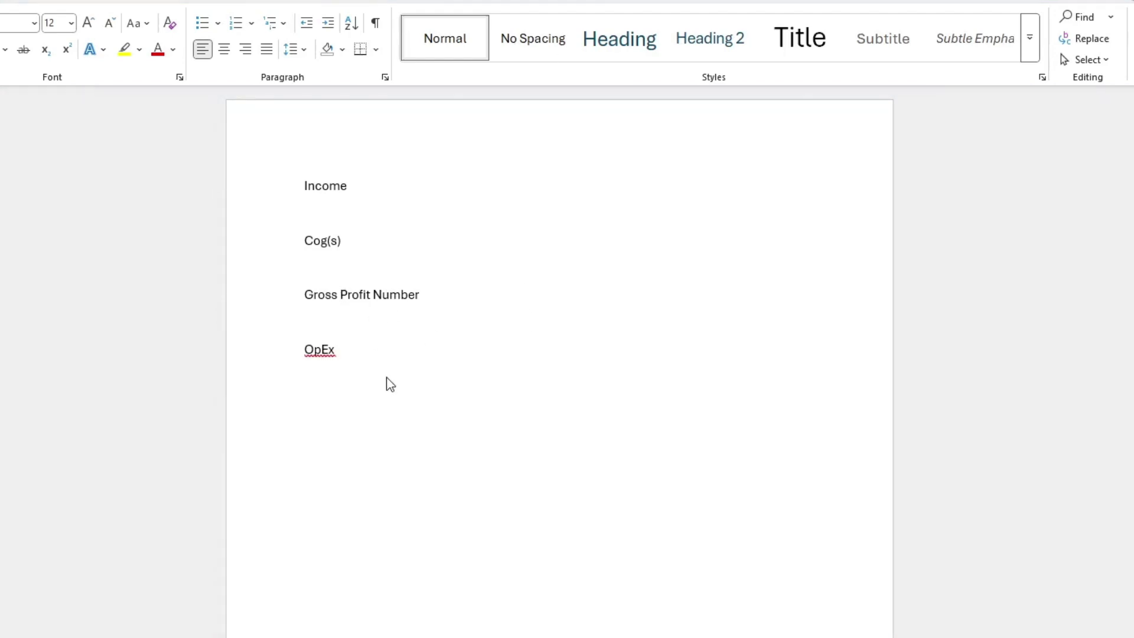
pyautogui.press('Return')
pyautogui.write('EBIT')
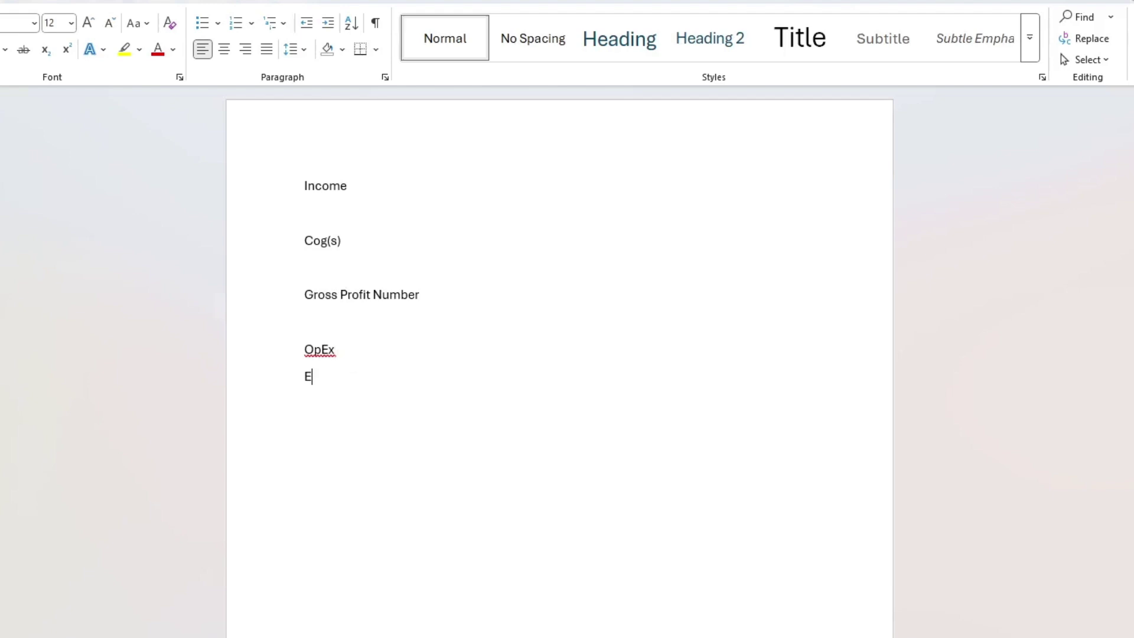
# Step: Write the formula "Gross profit - OPEX", move it from the OpEx line to the EBIT line, and precede it with an equals sign
pyautogui.press('Return')
pyautogui.write('Gross profit - O')
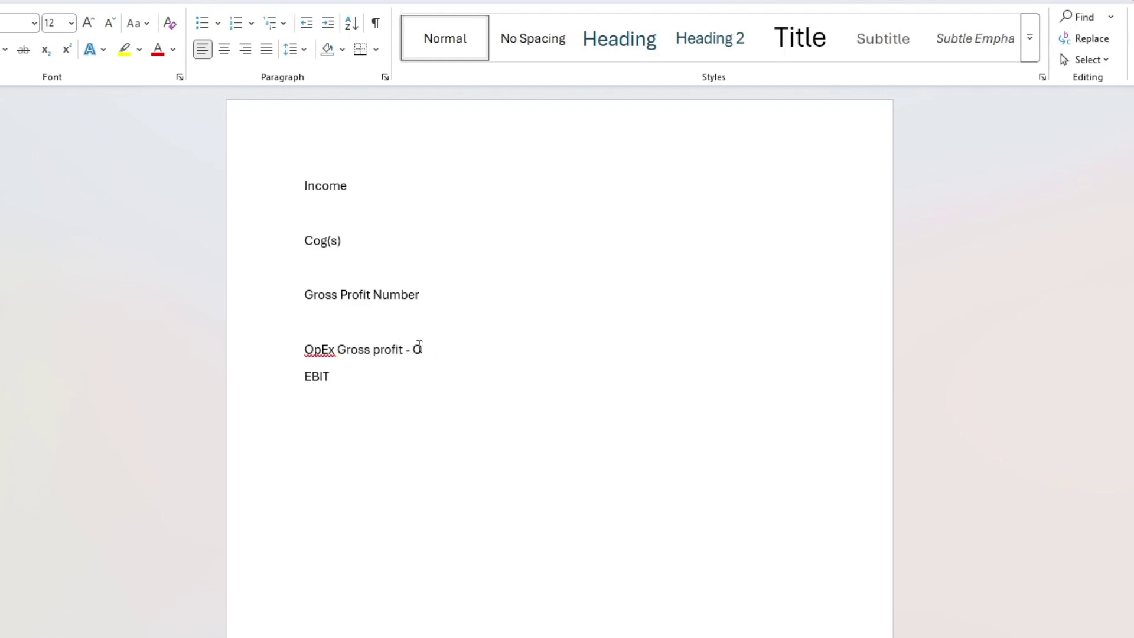
pyautogui.write('PEX')
pyautogui.moveTo(481, 357); pyautogui.dragTo(341, 349)
pyautogui.hotkey('ctrl', 'c')
pyautogui.press('BackSpace')
pyautogui.click(357, 377)
pyautogui.write('=')
pyautogui.hotkey('ctrl', 'v')
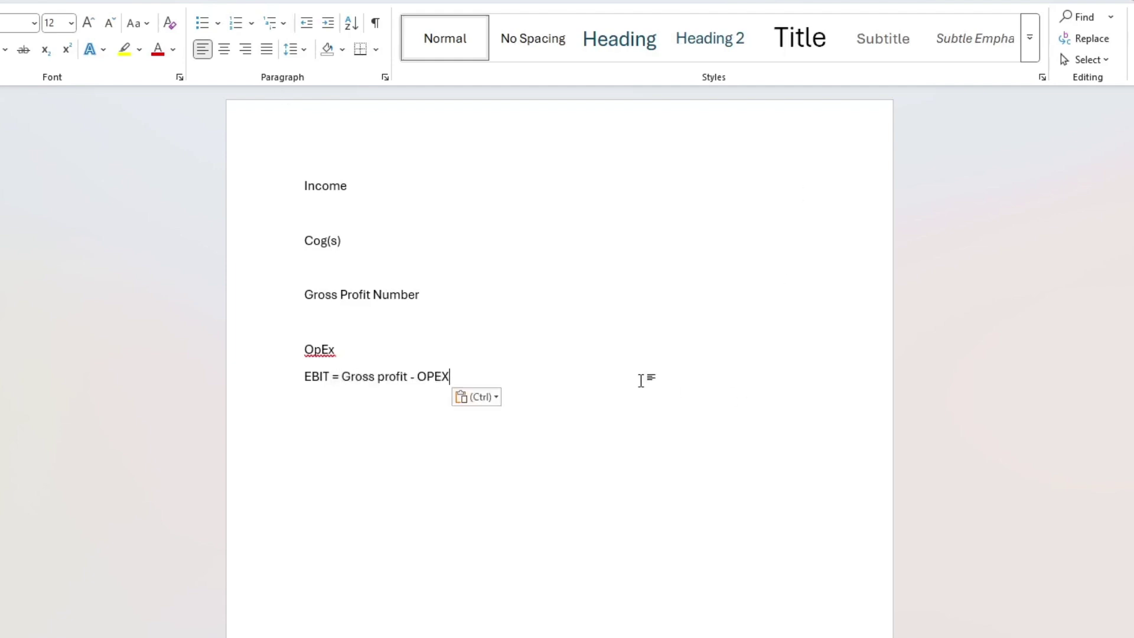
# Step: Add the lines "Interest / Taxes" and "Net income" below the EBIT formula
pyautogui.scroll(-1, 643, 380)
pyautogui.scroll(-2, 642, 380)
pyautogui.press('Return')
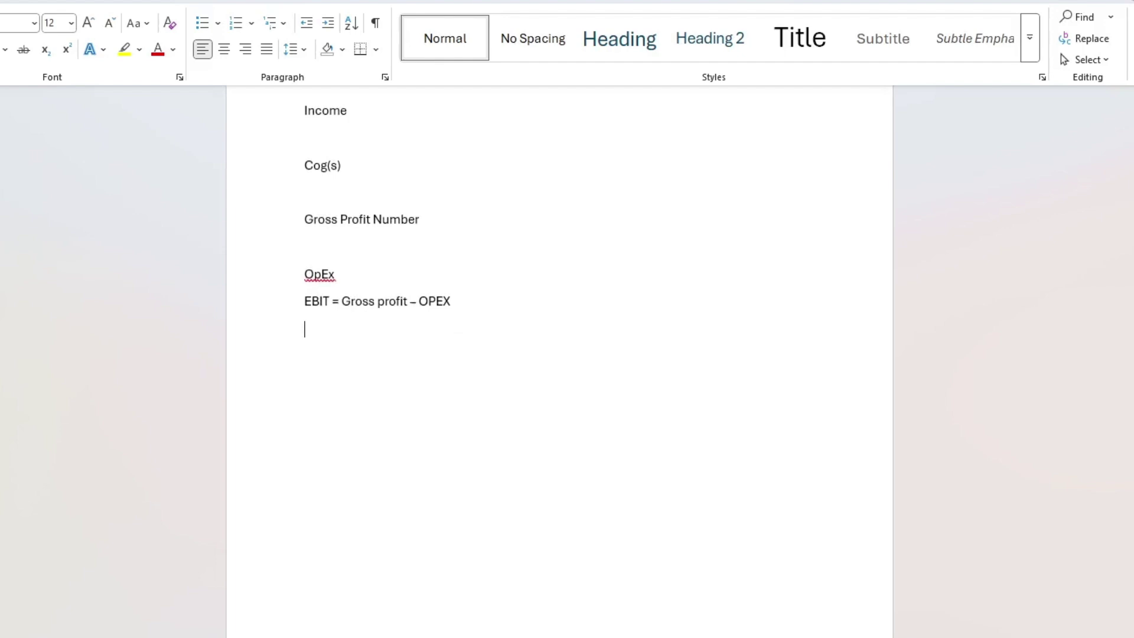
pyautogui.write('Interest / Taxes ')
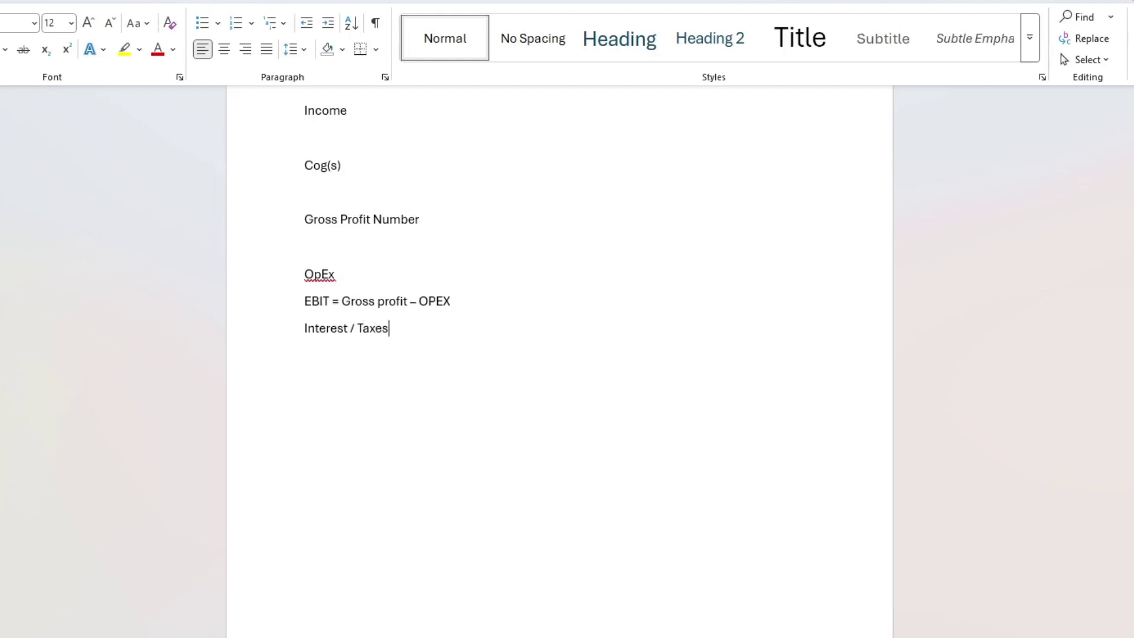
pyautogui.write('Net income')
pyautogui.moveTo(380, 359); pyautogui.dragTo(283, 309)
pyautogui.click(463, 406)
# Step: Append a dash to the OpEx line and list "Depreciation", "Marketing" and "SG&A" on separate lines beneath it
pyautogui.click(360, 267)
pyautogui.write('–')
pyautogui.press('Return')
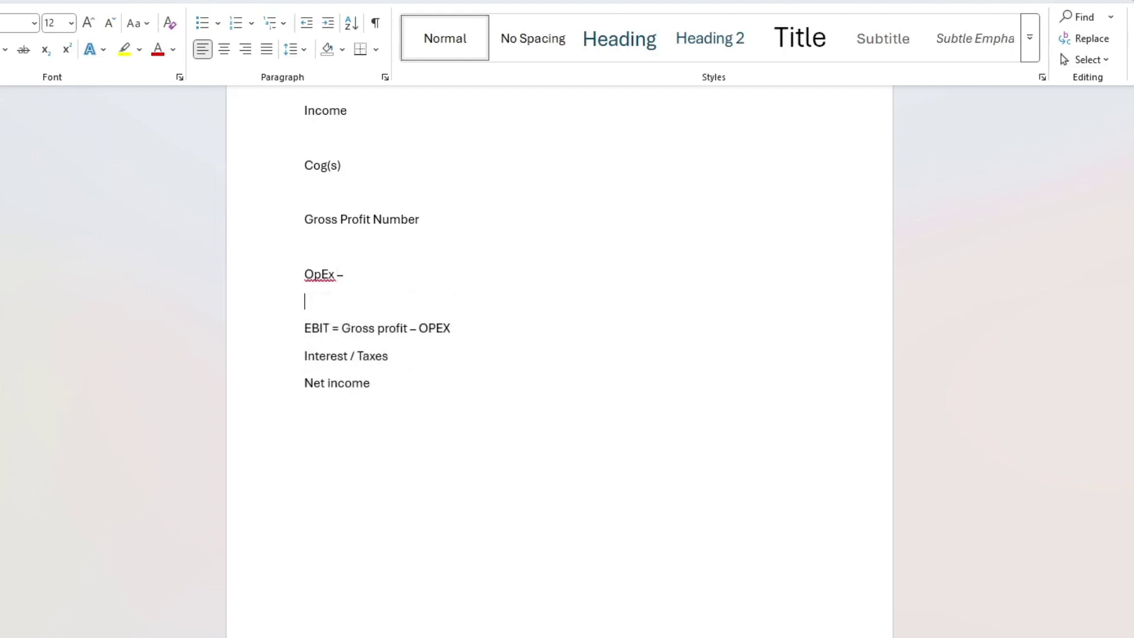
pyautogui.write('Deprec')
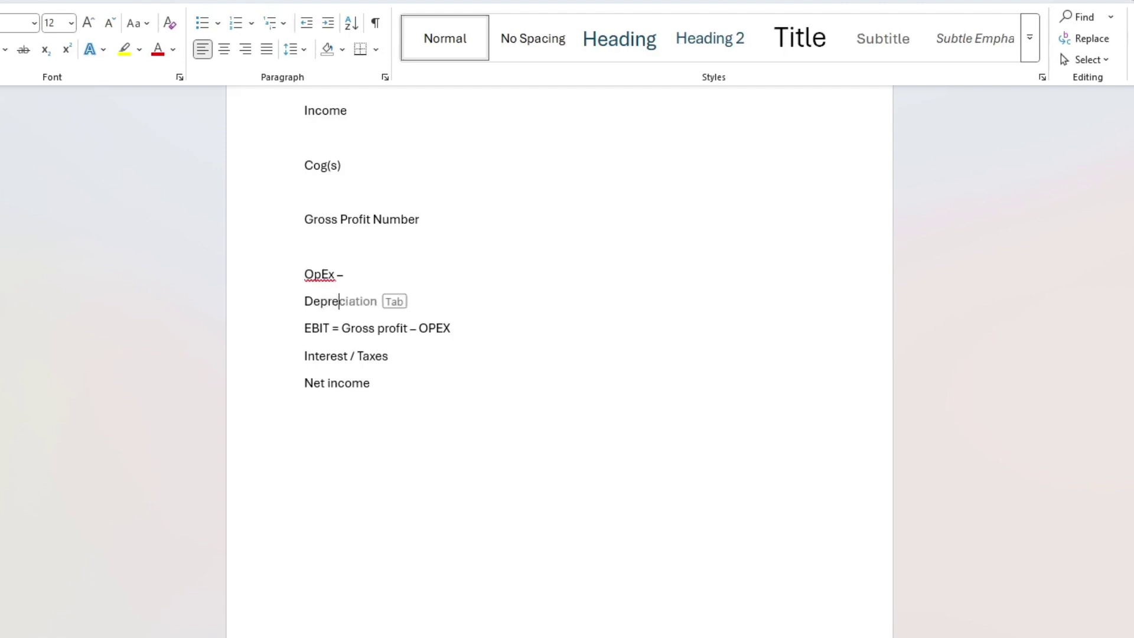
pyautogui.write('iation')
pyautogui.press('Return')
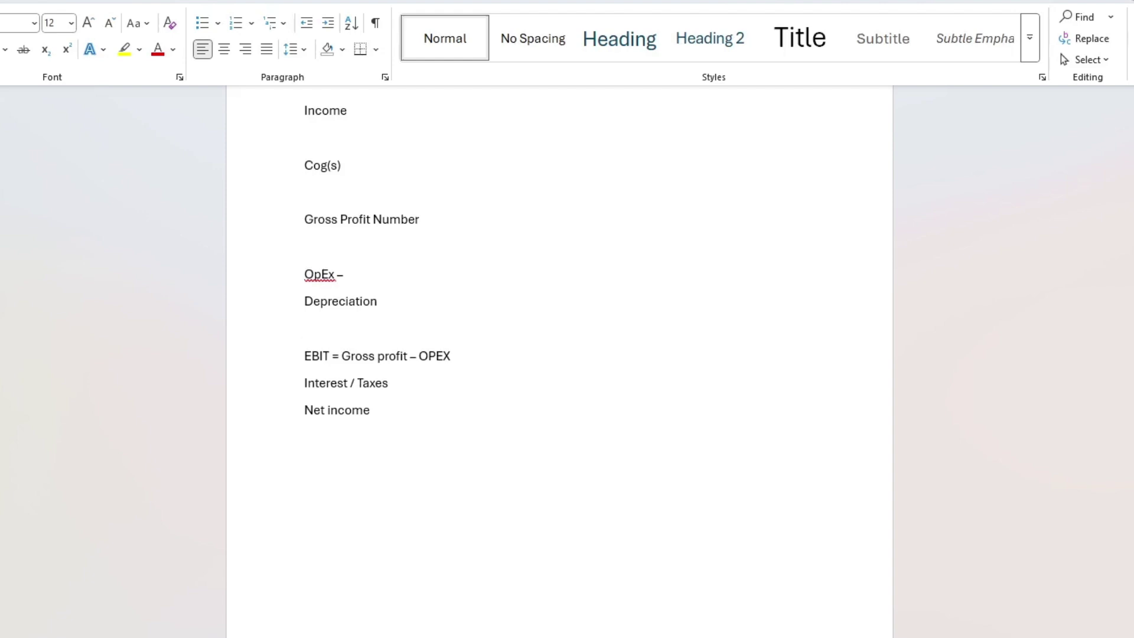
pyautogui.write('Marketing')
pyautogui.press('Return')
pyautogui.write('SG&A')
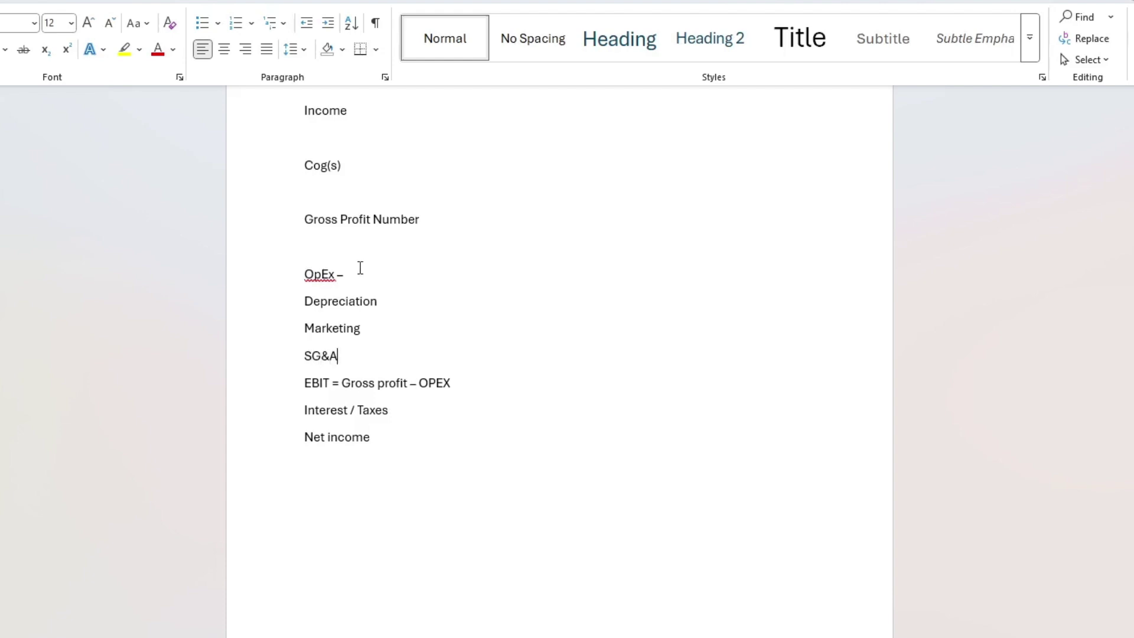
# Step: Extend the SG&A line with "– Salaries, marketing office rent utilities professionals, insruc"
pyautogui.write(' - Salaries, ma')
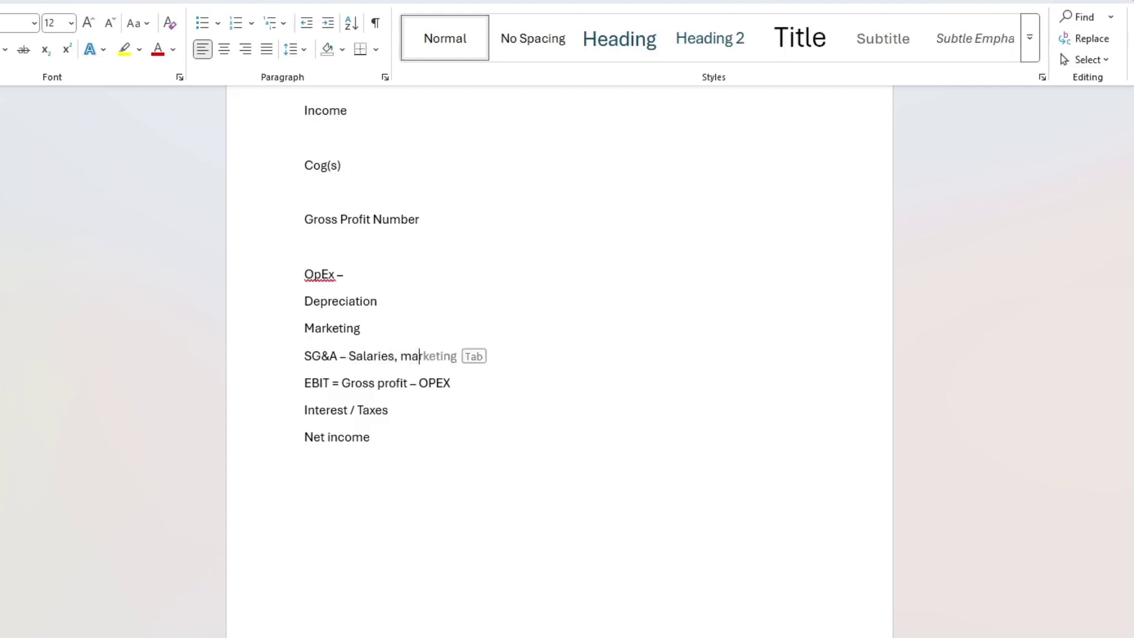
pyautogui.write('rketing office re')
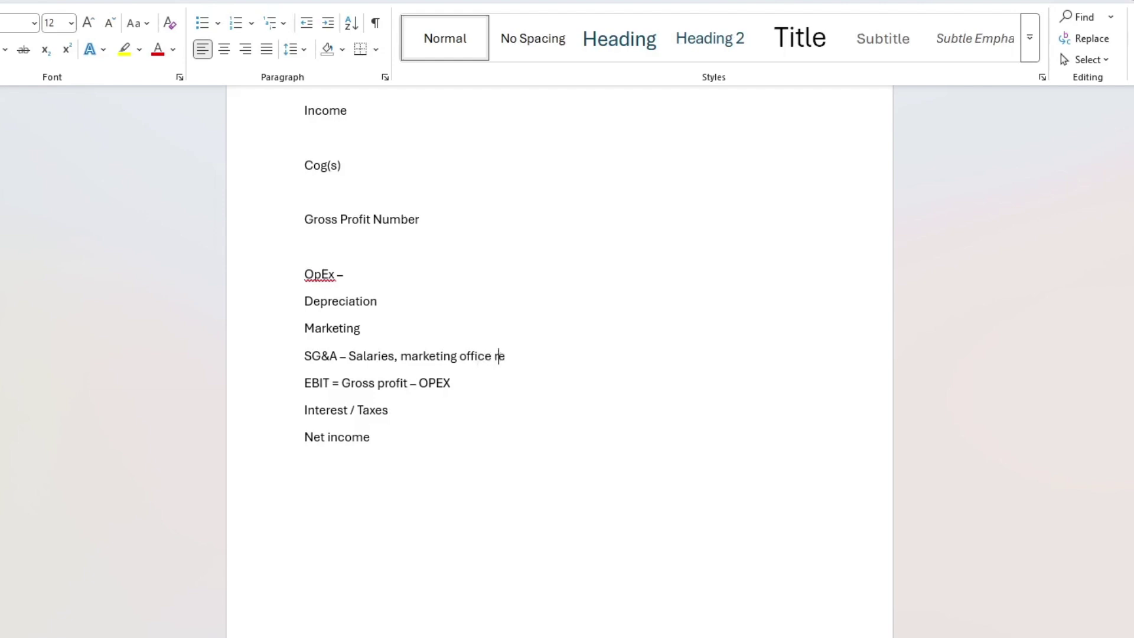
pyautogui.write('nt util')
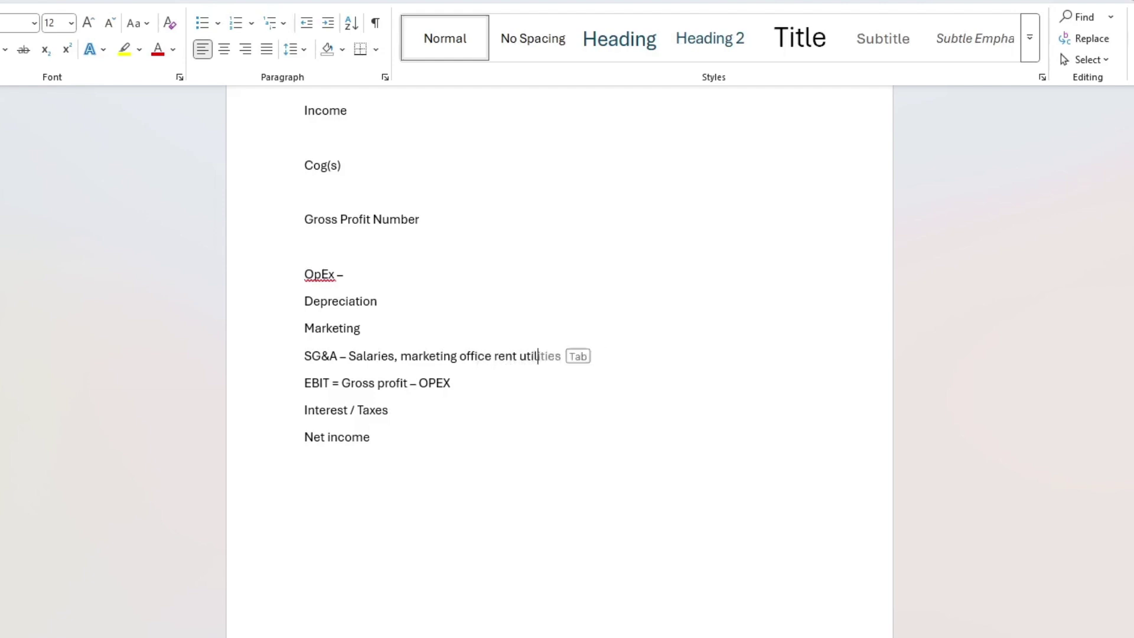
pyautogui.write('ities professional')
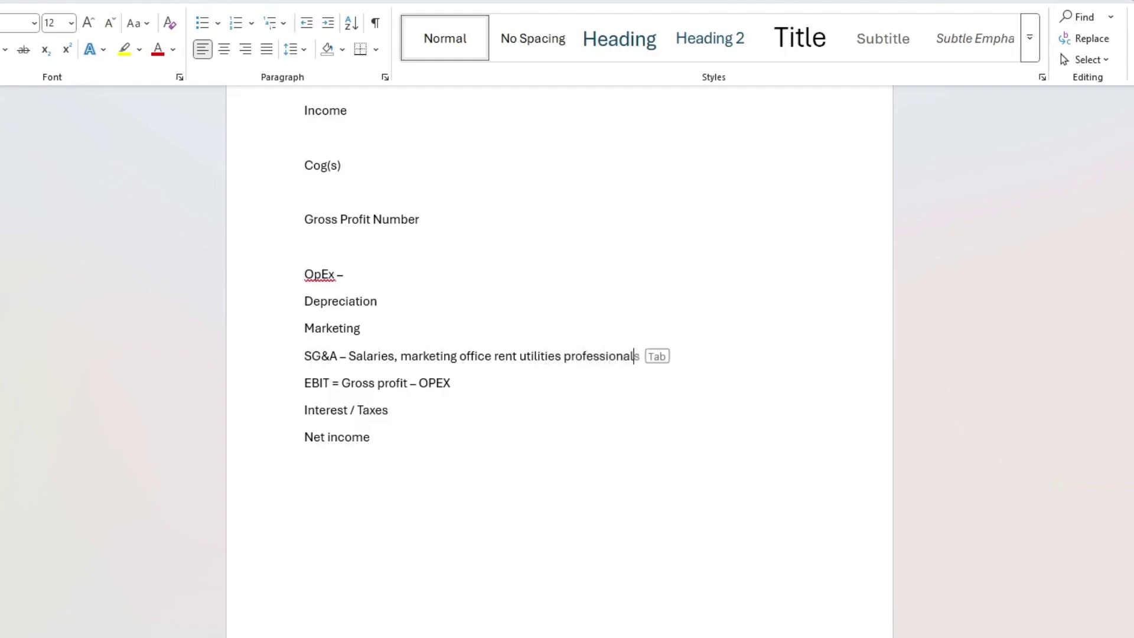
pyautogui.write('s, instruc')
# Step: Delete all lines from OpEx through Net income, along with the extra empty line above them
pyautogui.moveTo(372, 437); pyautogui.dragTo(301, 290)
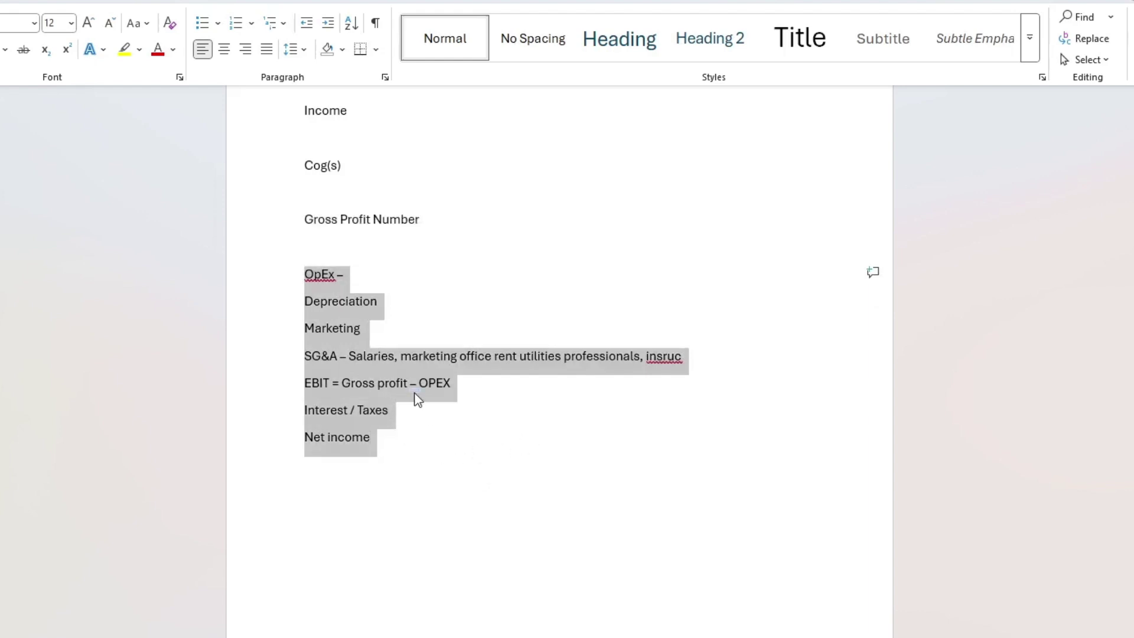
pyautogui.press('BackSpace')
pyautogui.press('BackSpace')
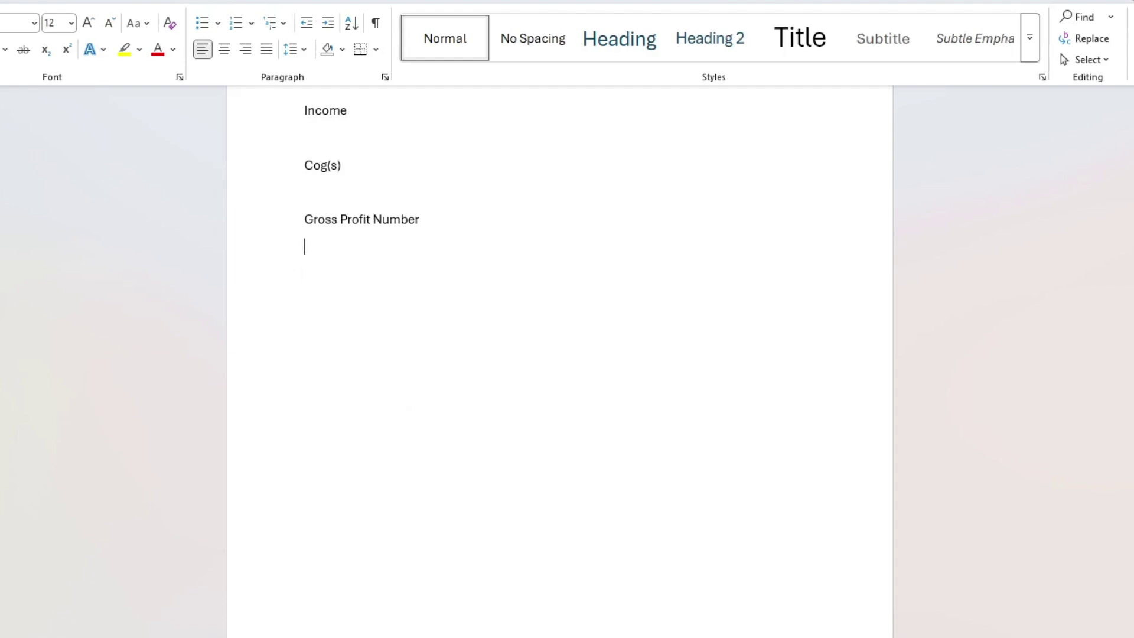
# Step: Change the Cog(s) heading to "Cogs – cost of goods sold"
pyautogui.scroll(2, 352, 253)
pyautogui.click(335, 188)
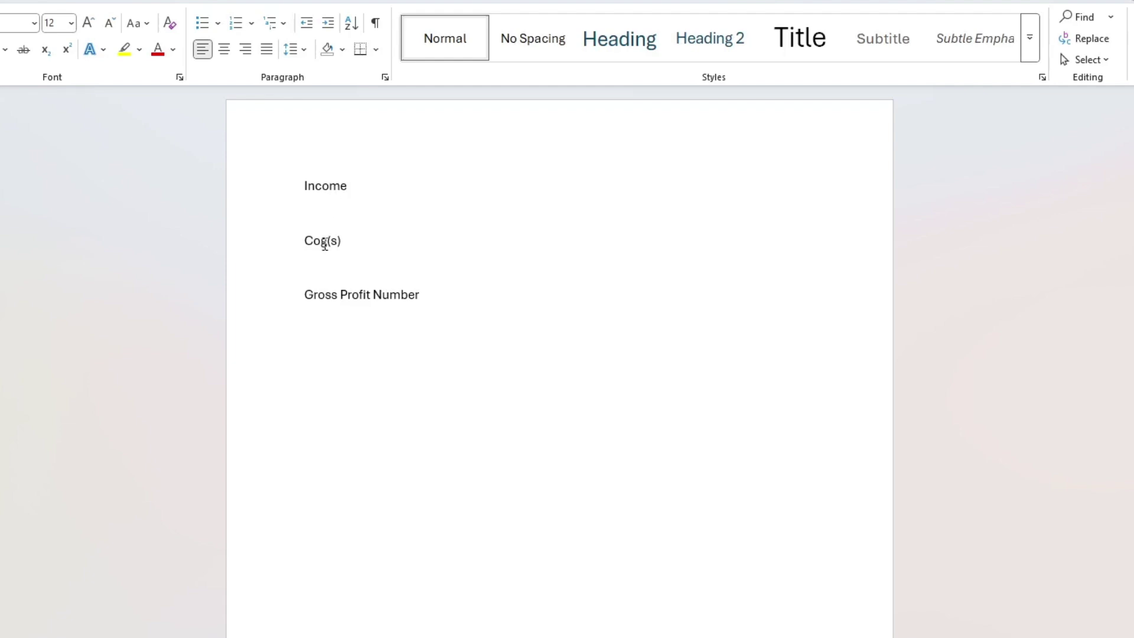
pyautogui.click(364, 243)
pyautogui.press('BackSpace')
pyautogui.press('BackSpace')
pyautogui.press('BackSpace')
pyautogui.write('s - cost of goods sold')
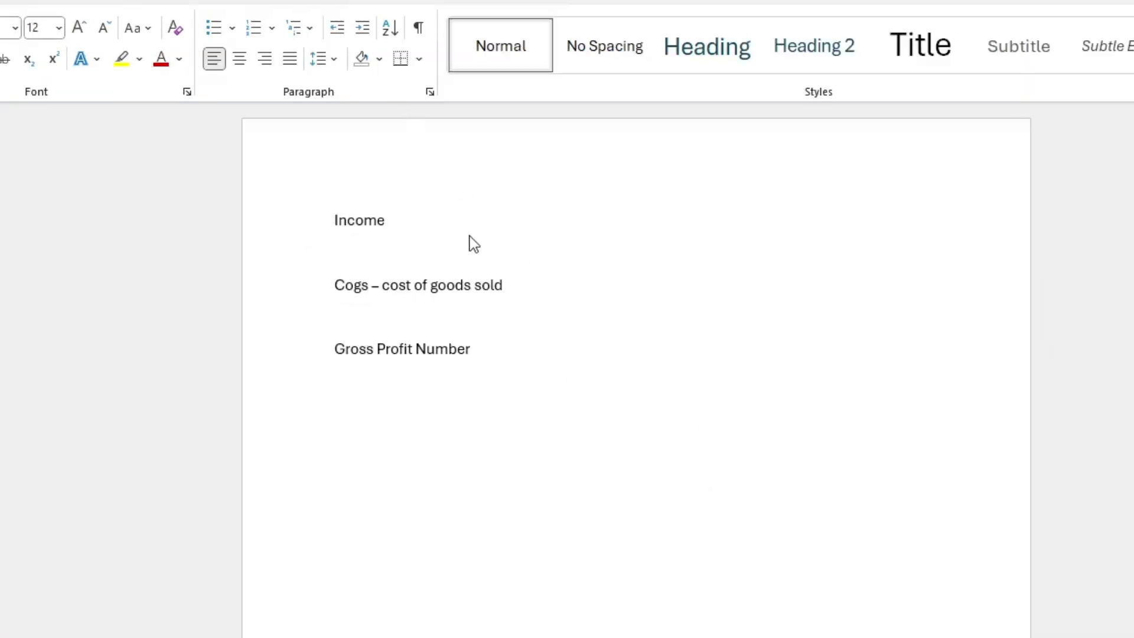
# Step: Add a colon after the Income heading and enter "New / Contracts / Projects" on a new line beneath it
pyautogui.click(408, 223)
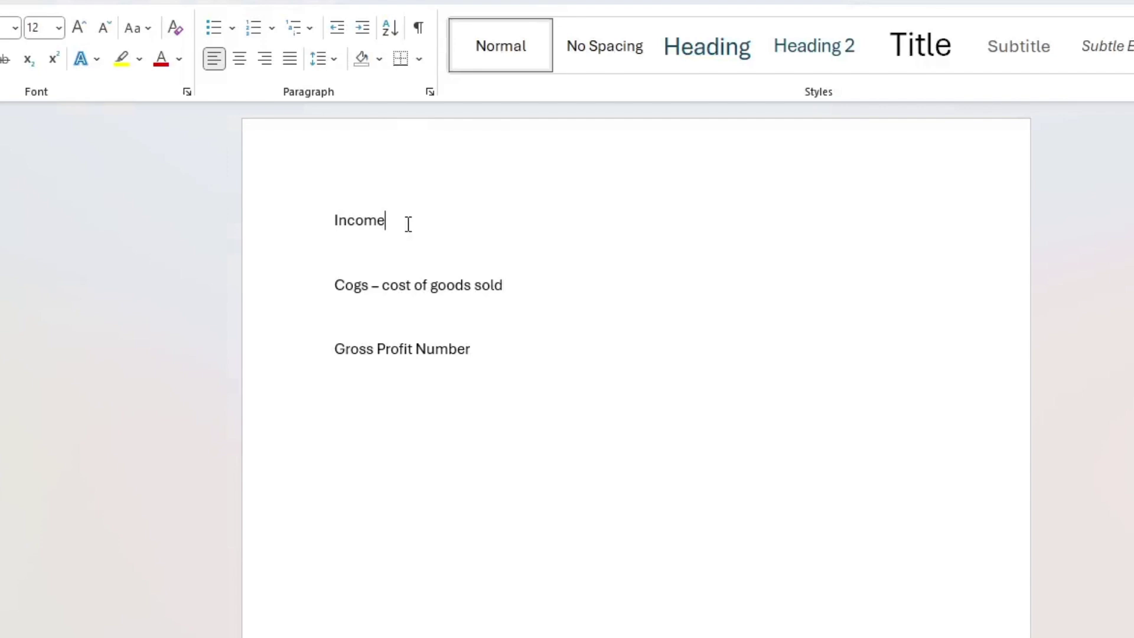
pyautogui.write(':')
pyautogui.press('Return')
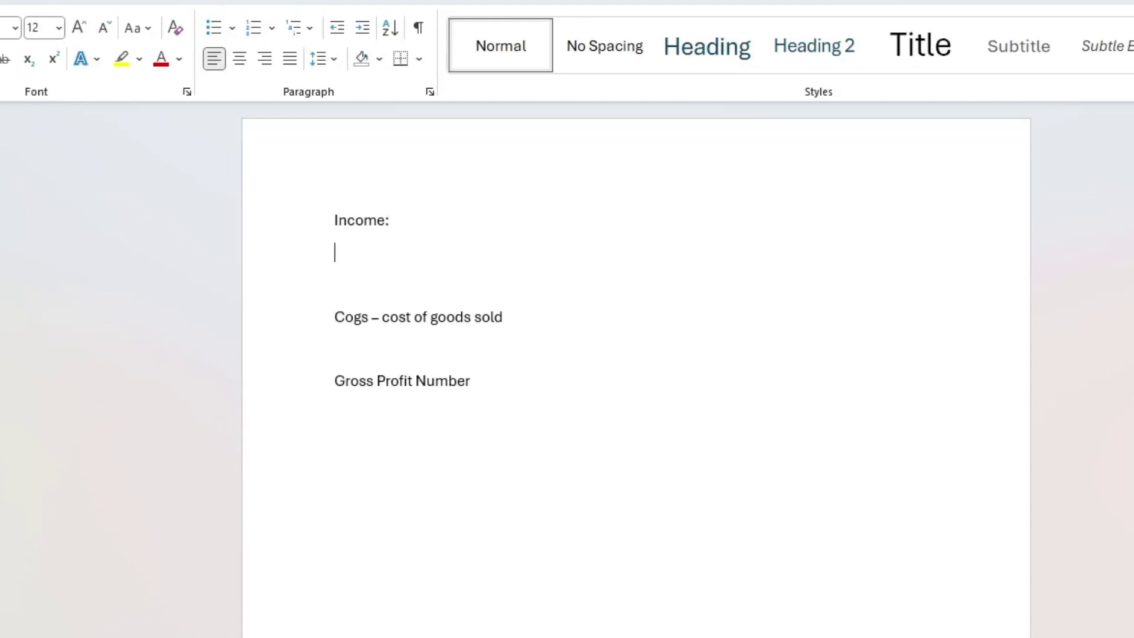
pyautogui.write('New / Contro')
pyautogui.press('BackSpace')
pyautogui.press('BackSpace')
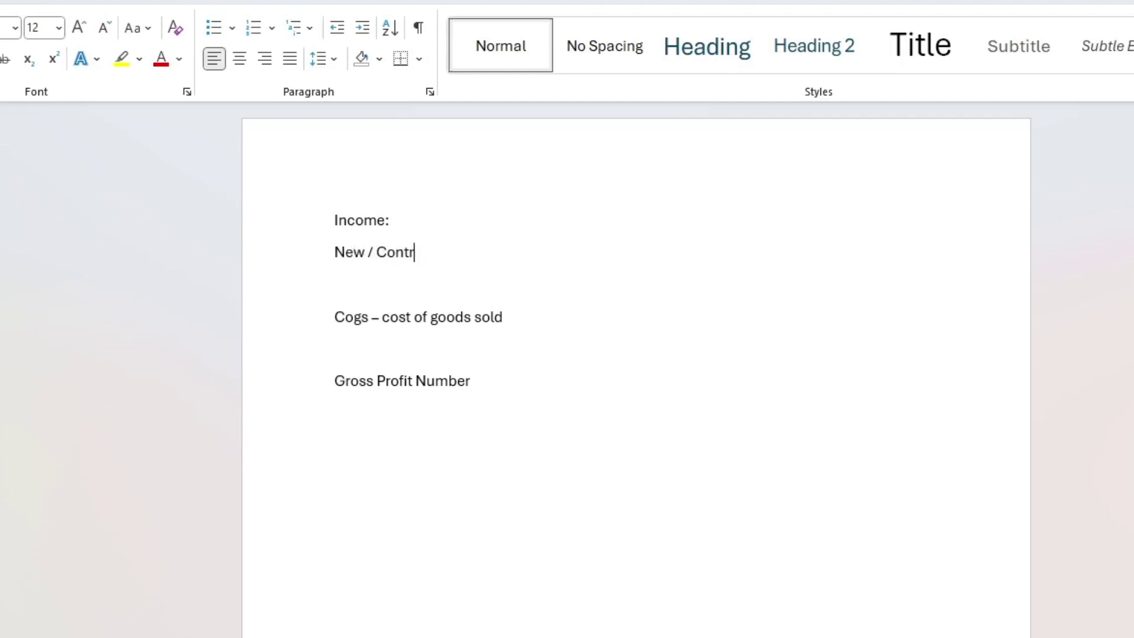
pyautogui.write('racts / ')
pyautogui.write('Pr')
pyautogui.write('jects')
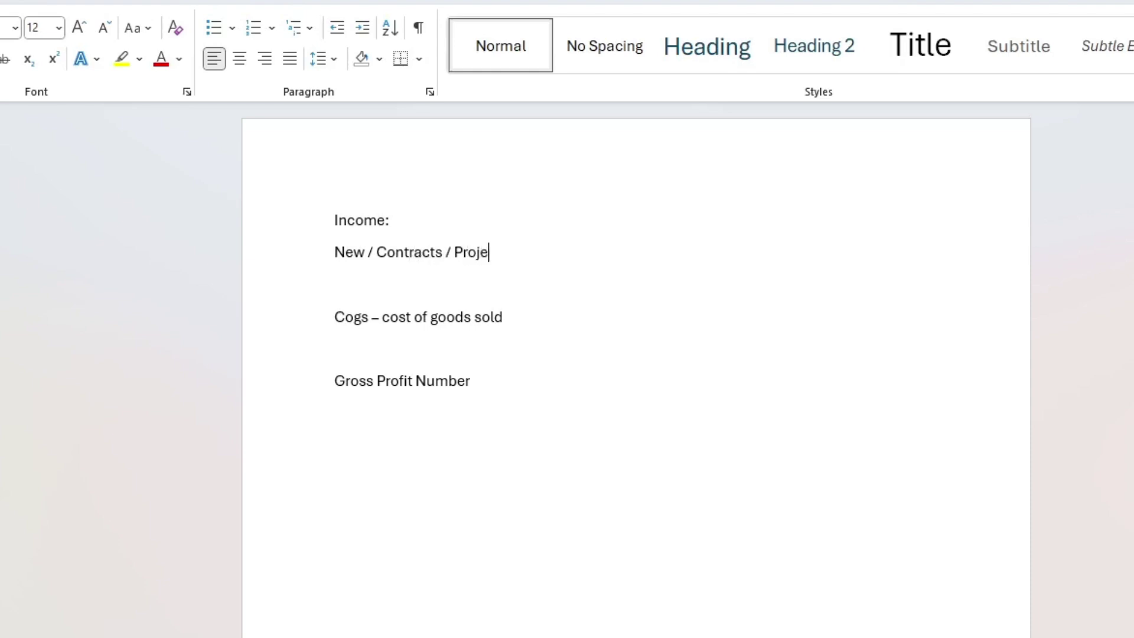
# Step: Add the lines "WIP Revenue" and "Change Orders" beneath "New / Contracts / Projects"
pyautogui.press('Return')
pyautogui.write('WIP Revenue')
pyautogui.press('Return')
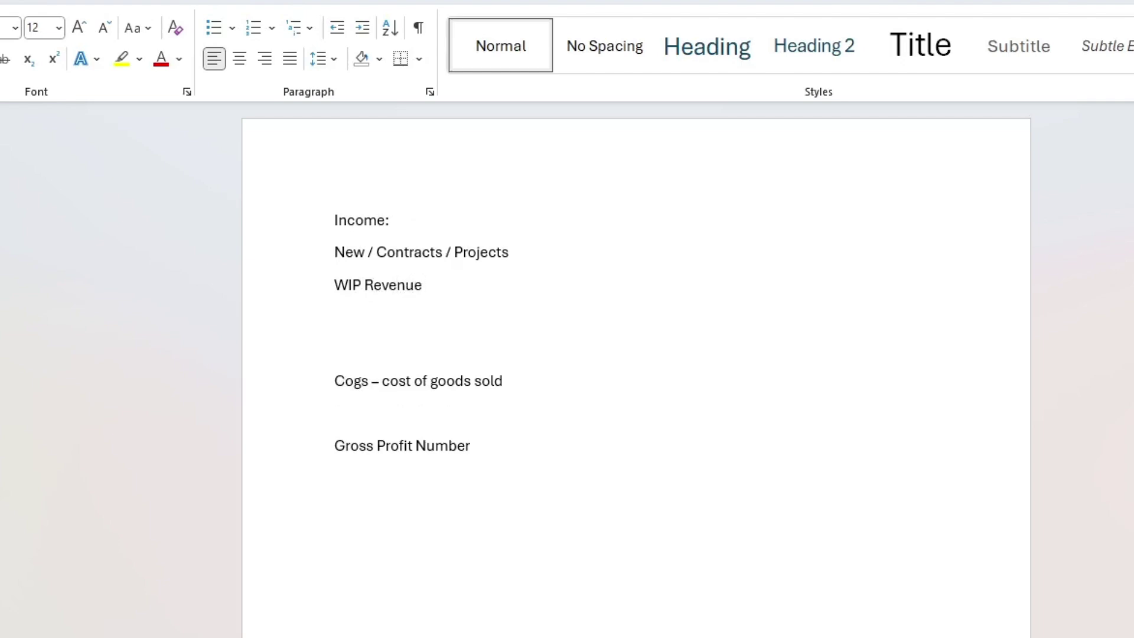
pyautogui.write('Change C')
pyautogui.write('rders')
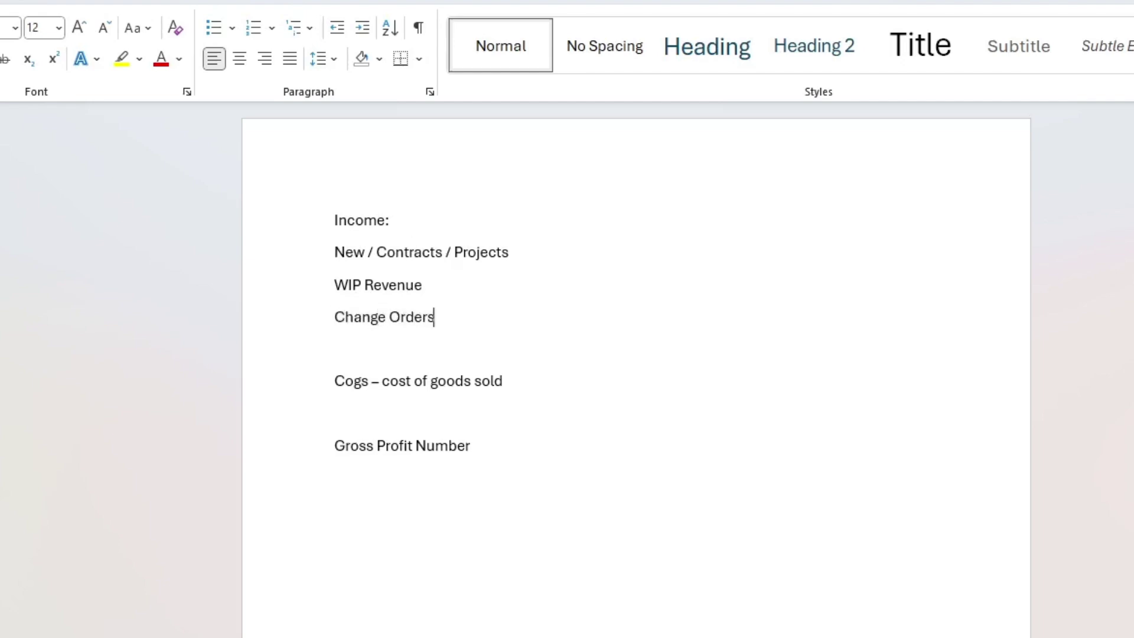
# Step: Turn the three lines under Income into a bulleted list and delete the blank line above the Cogs heading
pyautogui.keyDown('shift'); pyautogui.click(337, 253); pyautogui.keyUp('shift')
pyautogui.click(214, 28)
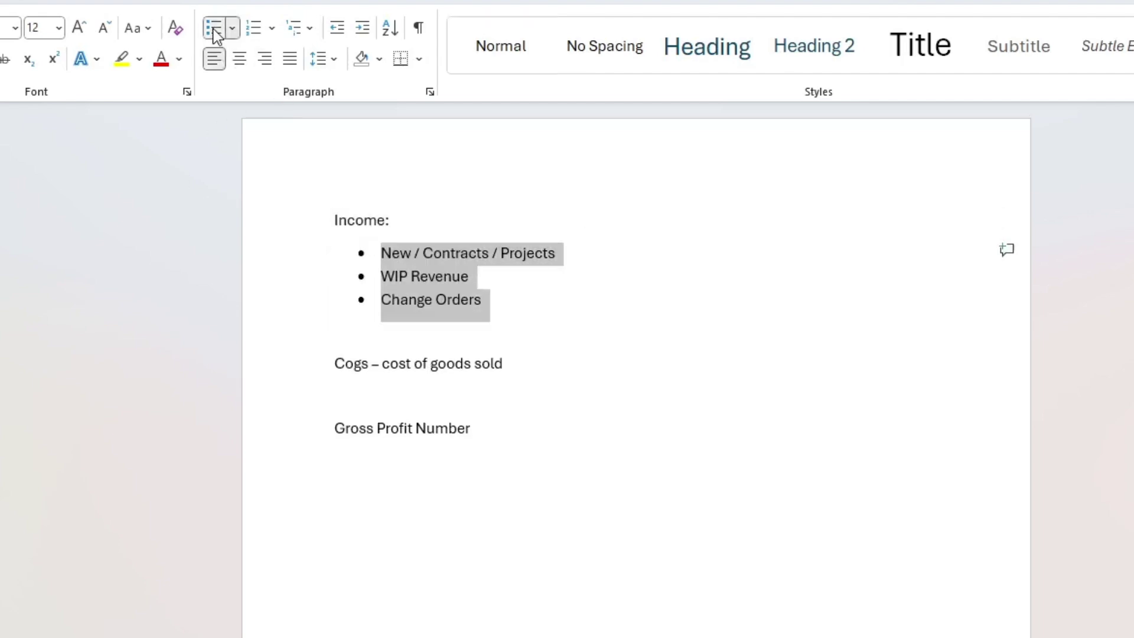
pyautogui.click(464, 275)
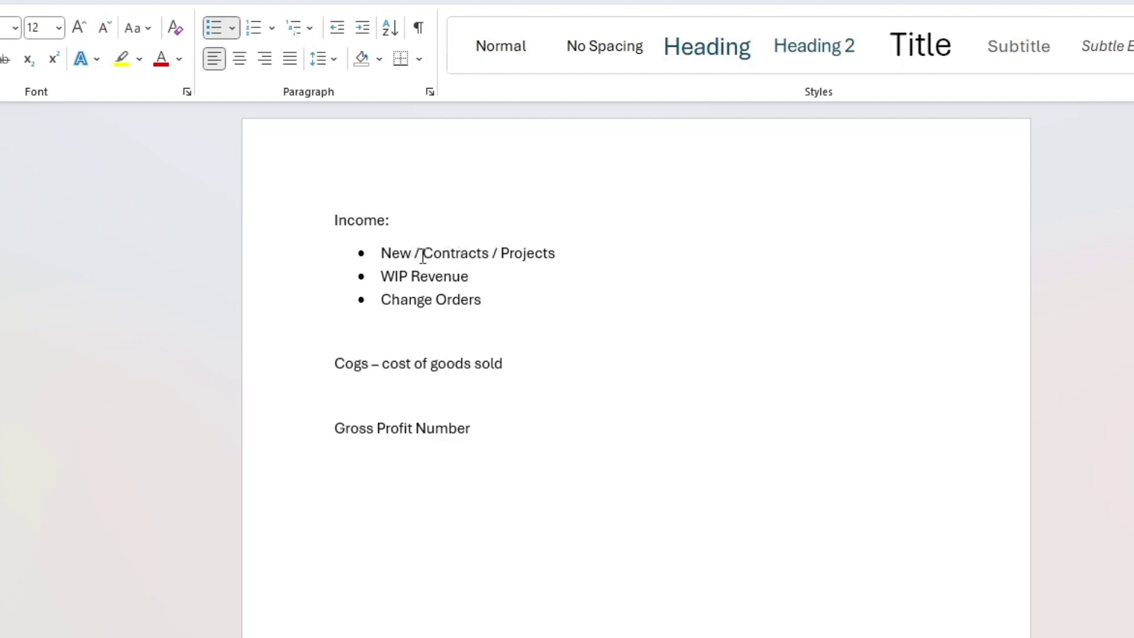
pyautogui.click(433, 299)
pyautogui.click(416, 343)
pyautogui.press('BackSpace')
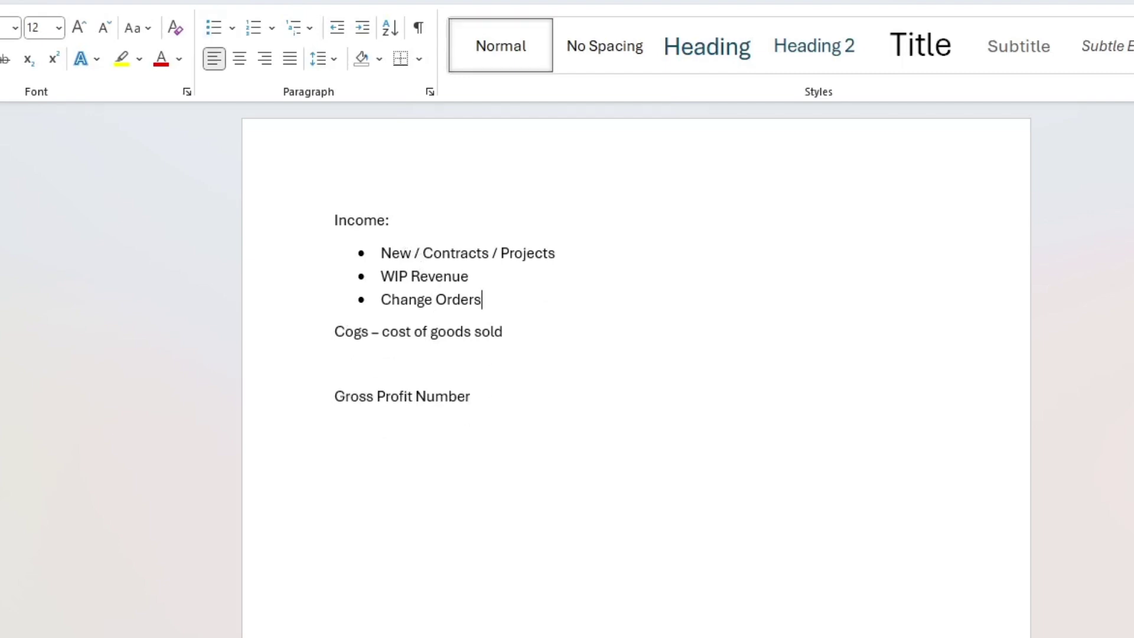
# Step: Start a bulleted list under the Cogs heading with "Direct Material Costs" and "Labor (construction workers)"
pyautogui.click(439, 362)
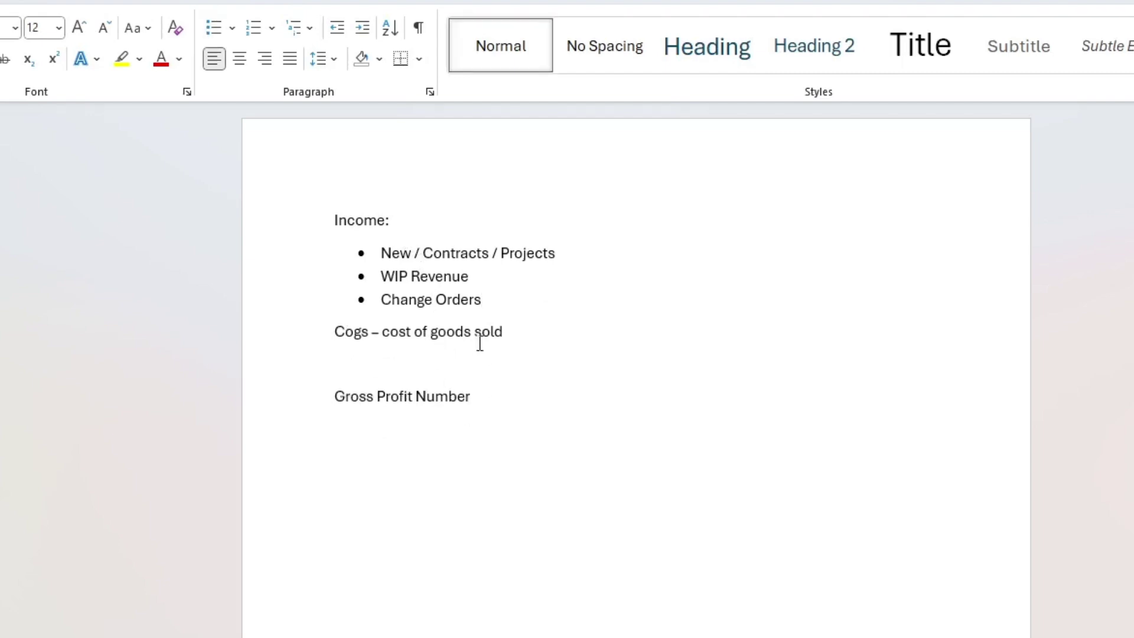
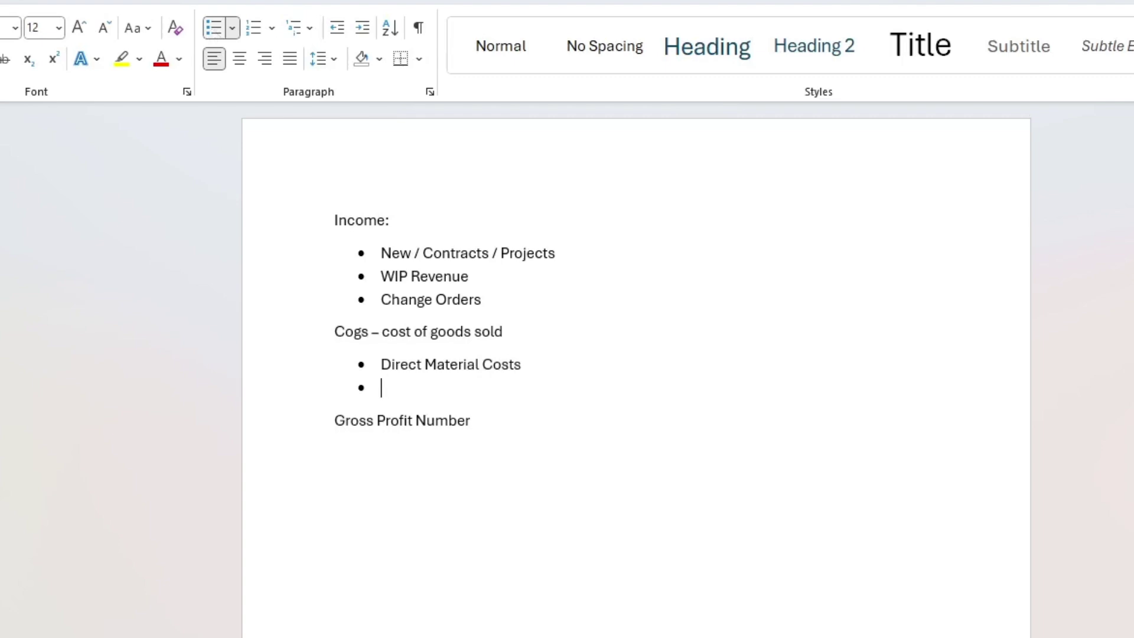
pyautogui.write('Labor (')
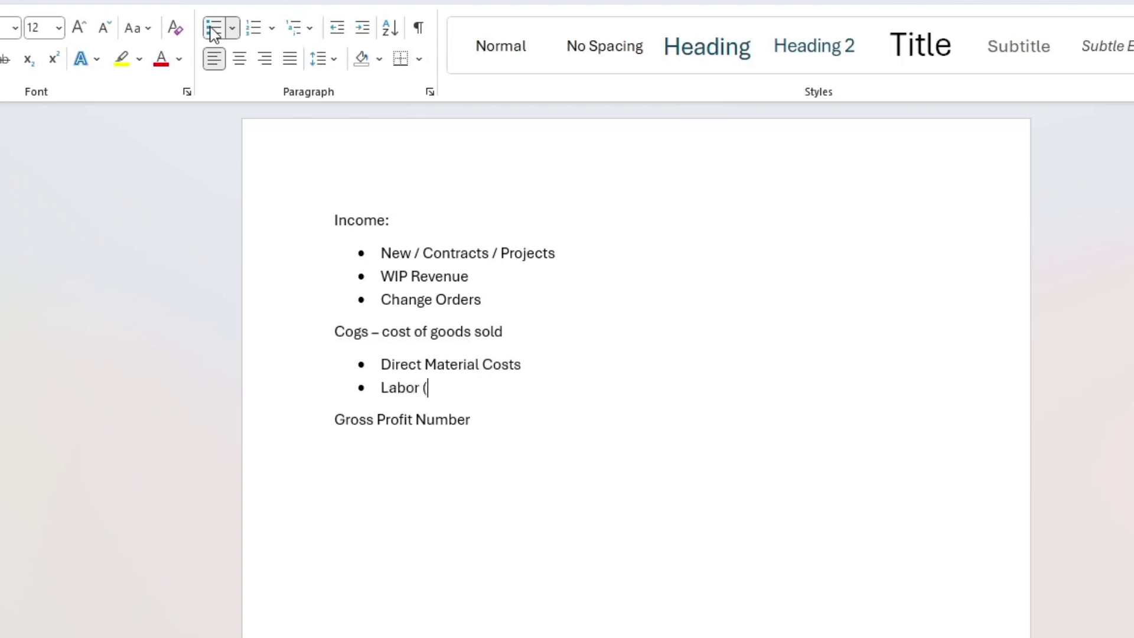
pyautogui.write('constructio')
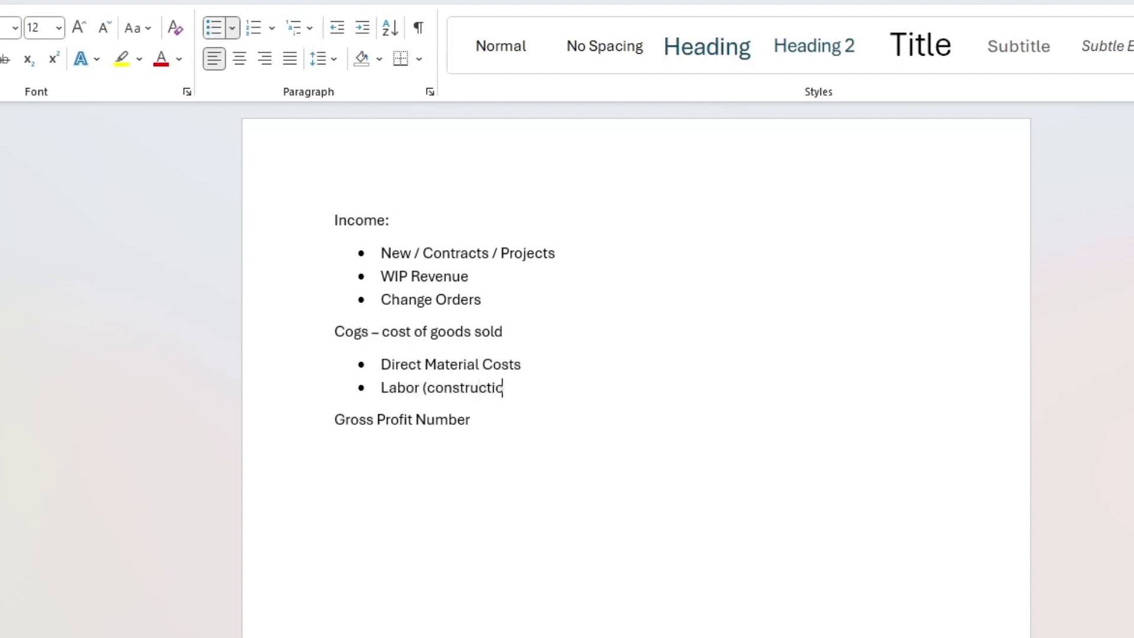
pyautogui.write('n workers)')
pyautogui.press('Return')
# Step: Add the bullets "Subcontractor cost", "Equipment Rentals" and "Project Overhead" to the Cogs list
pyautogui.write('S')
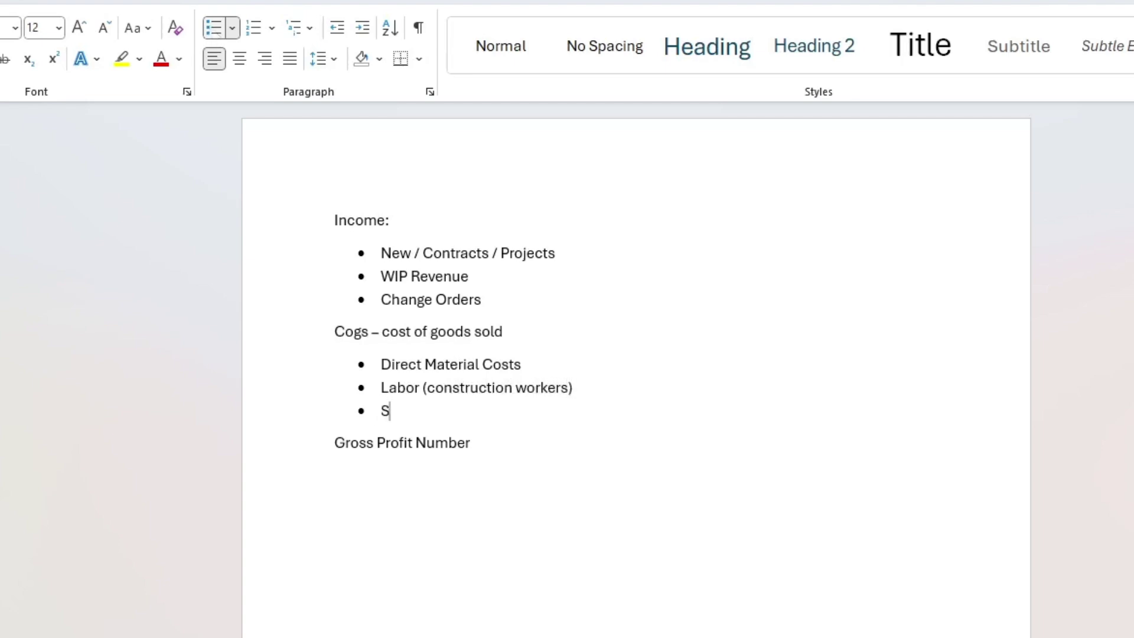
pyautogui.write('ubcontractor cost')
pyautogui.press('Return')
pyautogui.write('Eq')
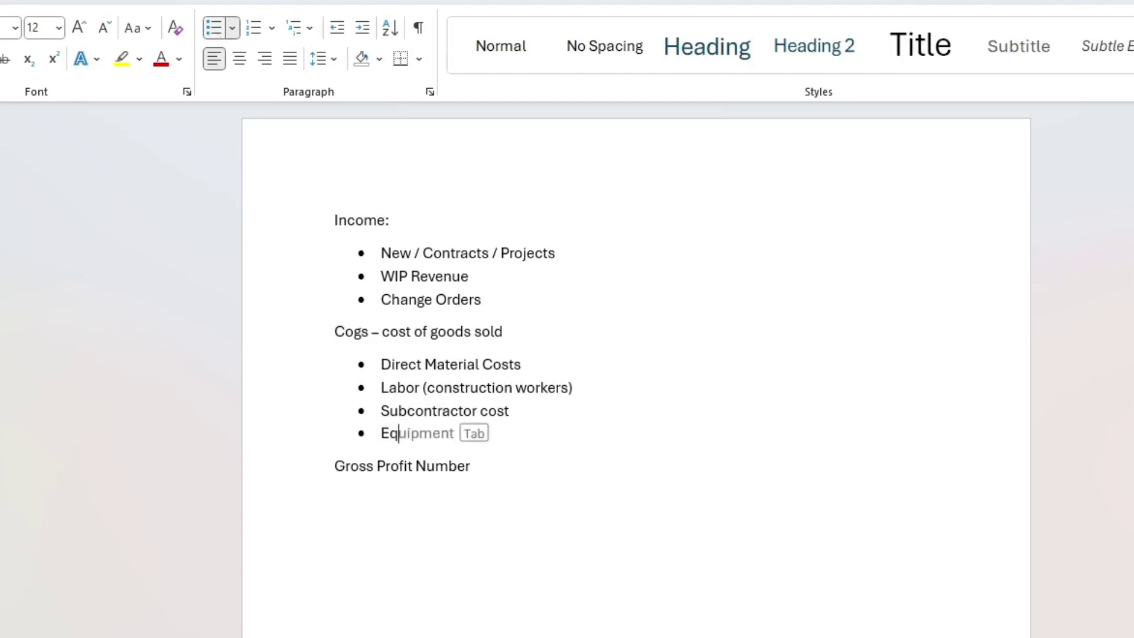
pyautogui.write('uipmen')
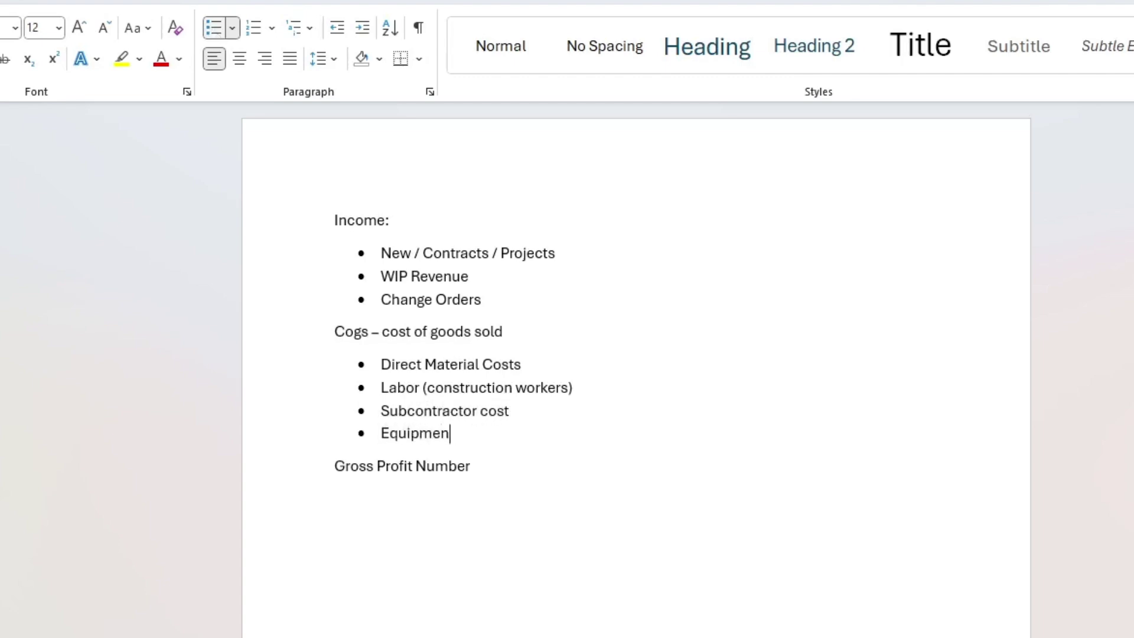
pyautogui.write('t Rentals')
pyautogui.press('Return')
pyautogui.write('P')
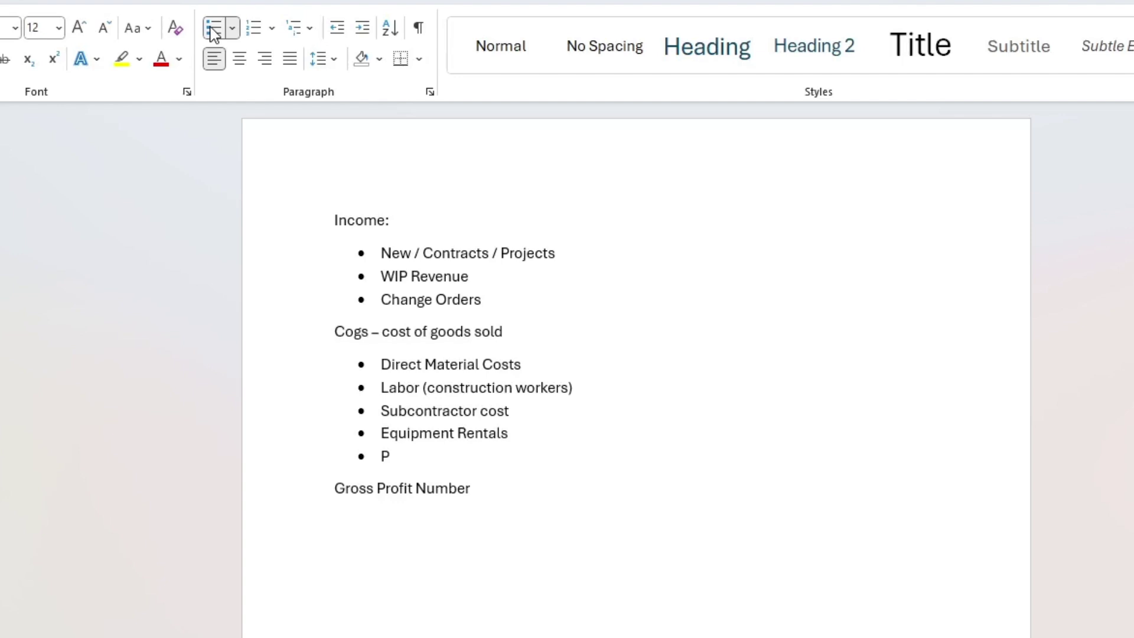
pyautogui.write('roject Overhead')
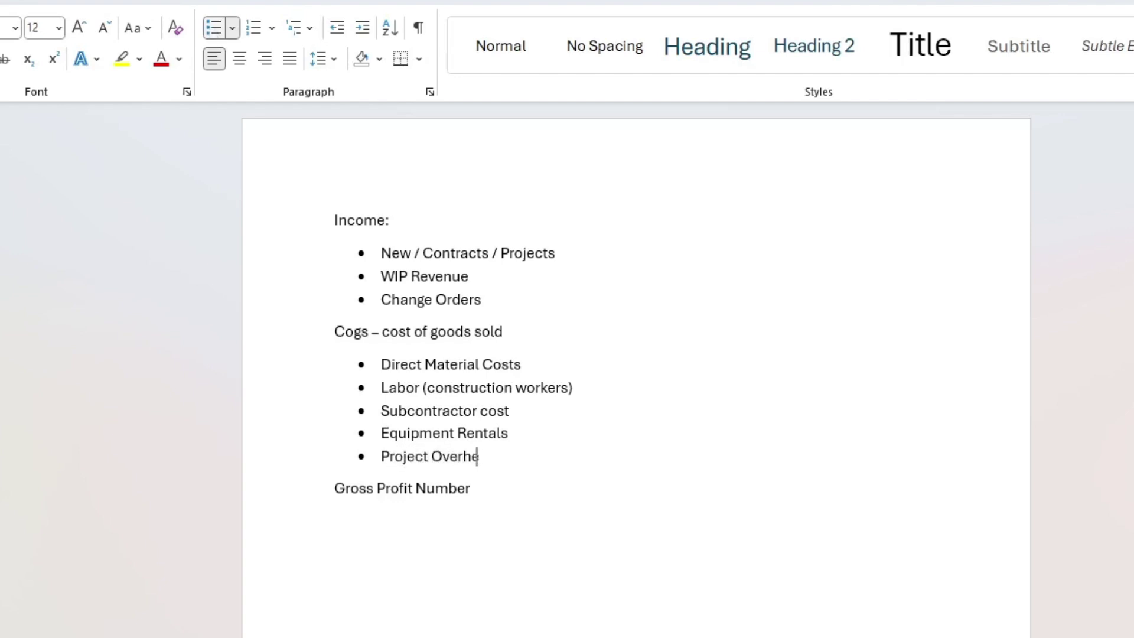
# Step: Append "= X" to the Gross Profit Number line
pyautogui.click(420, 276)
pyautogui.click(499, 488)
pyautogui.write('=')
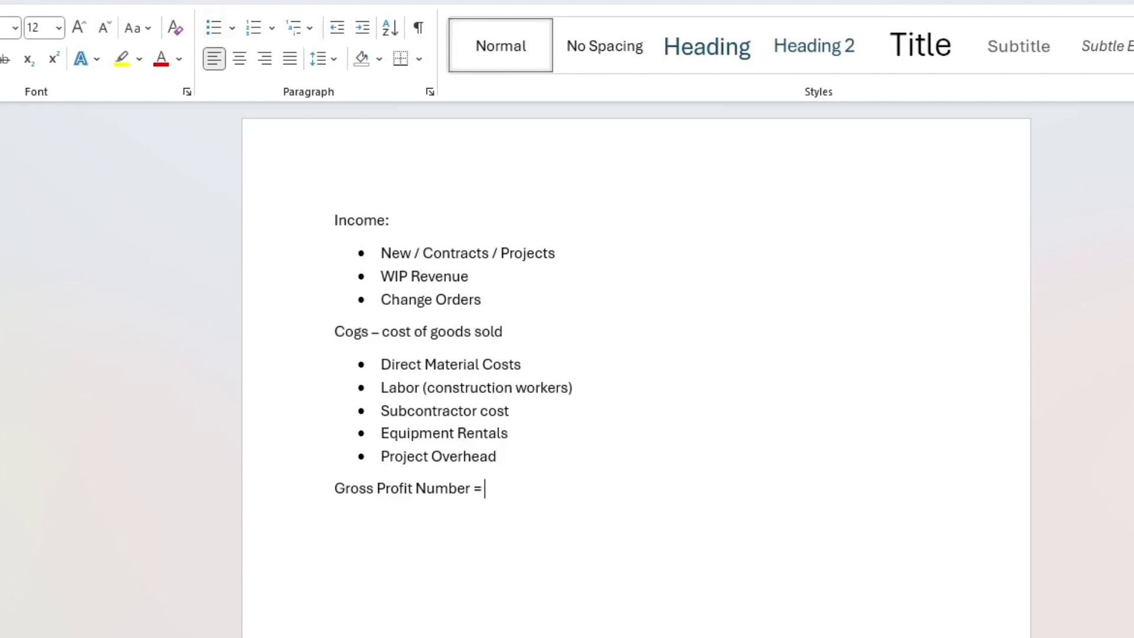
pyautogui.write(' X')
# Step: Review the Income and Cogs items that feed into the gross profit number
pyautogui.click(391, 253)
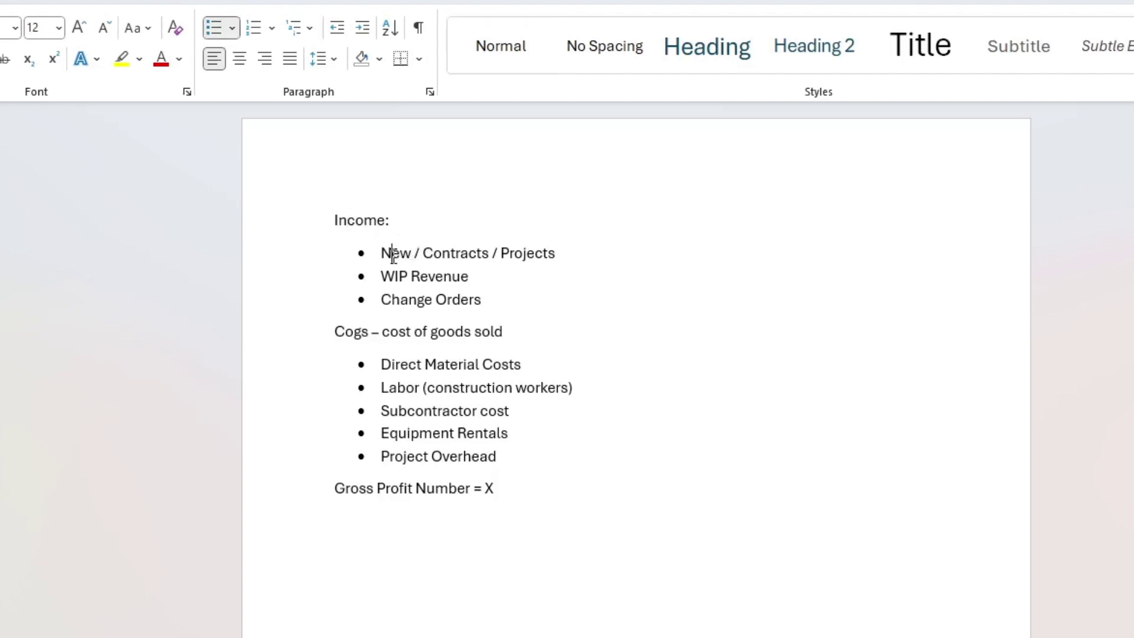
pyautogui.click(439, 364)
pyautogui.moveTo(435, 253); pyautogui.dragTo(440, 308)
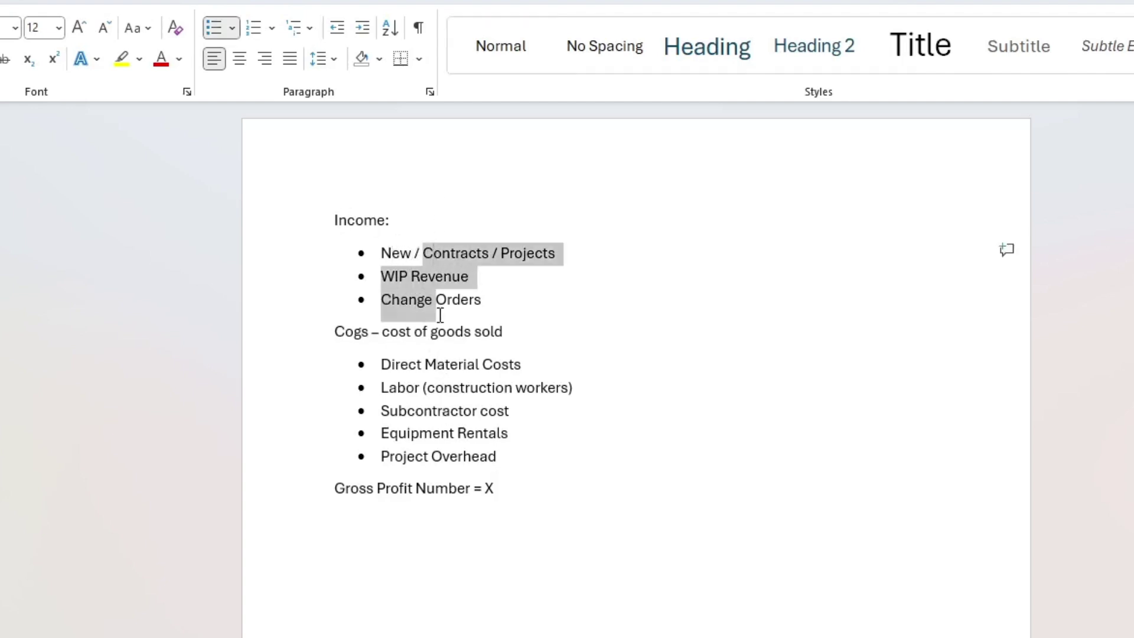
pyautogui.click(435, 388)
pyautogui.moveTo(425, 363); pyautogui.dragTo(415, 457)
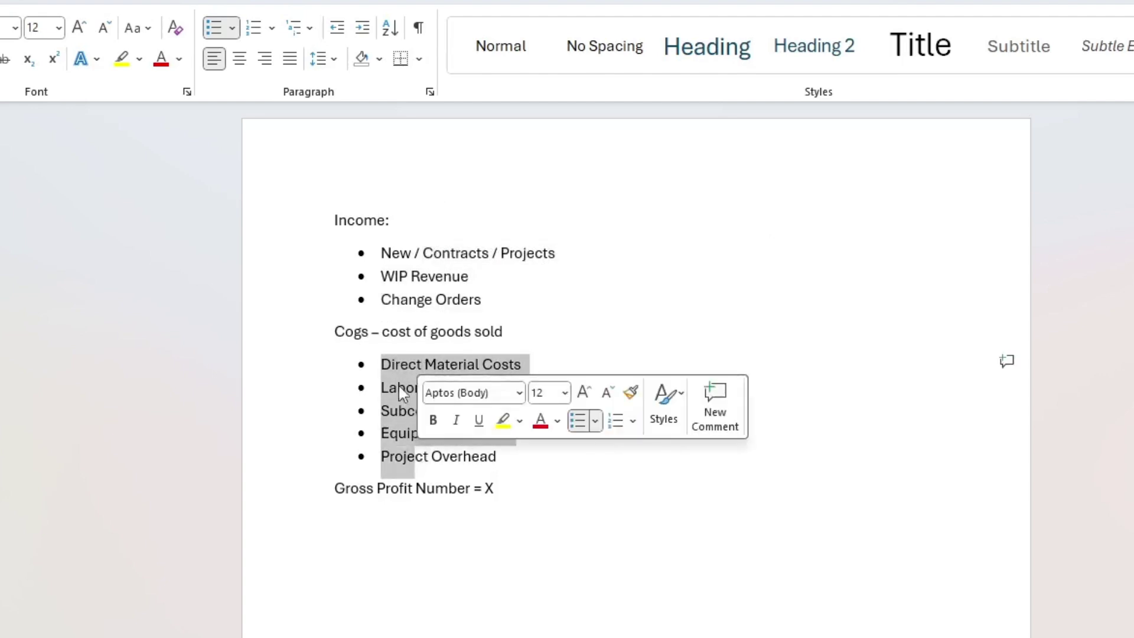
pyautogui.click(511, 495)
pyautogui.click(408, 210)
pyautogui.click(534, 324)
pyautogui.click(530, 491)
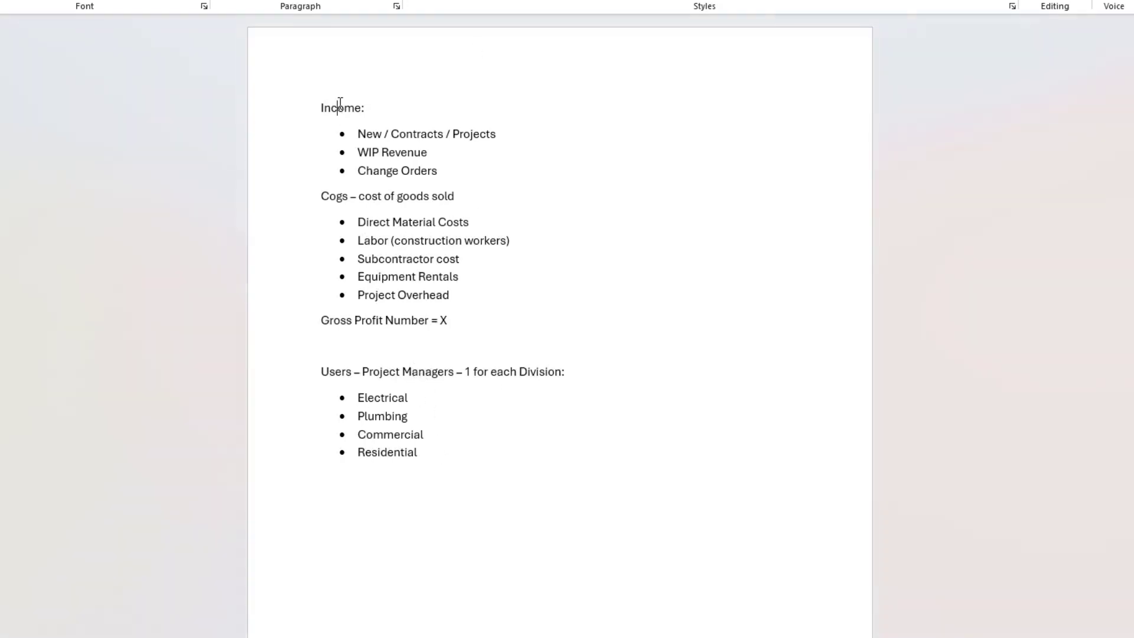
# Step: Move the Income, Cogs and Gross Profit outline below the division list, under a new "User Inputs:" heading
pyautogui.moveTo(469, 319); pyautogui.dragTo(311, 109)
pyautogui.hotkey('ctrl', 'c')
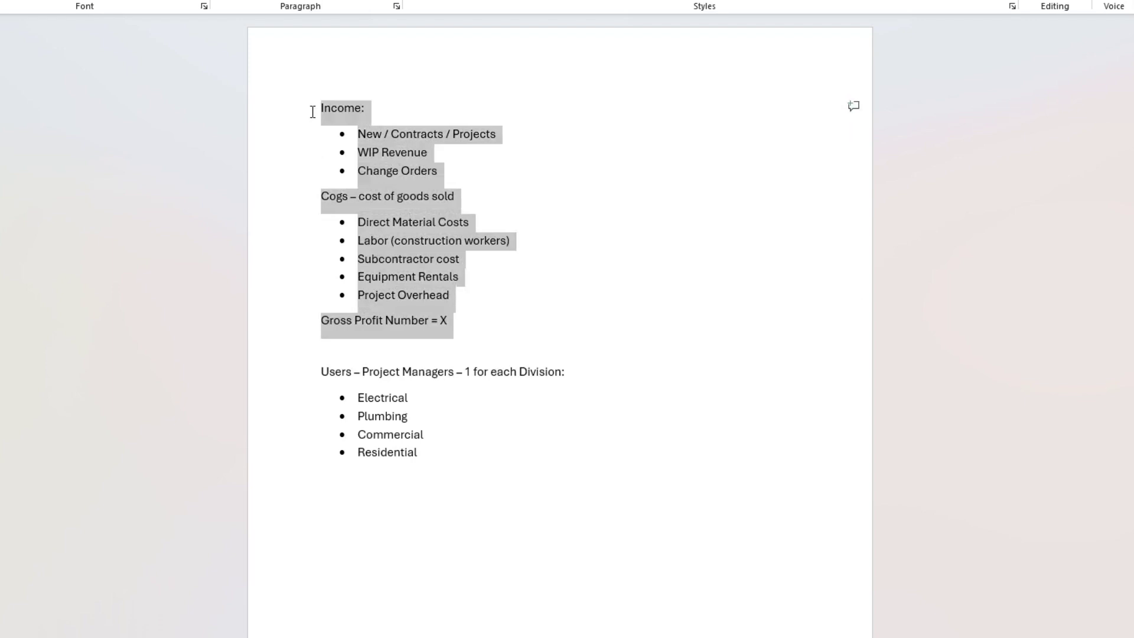
pyautogui.press('Delete')
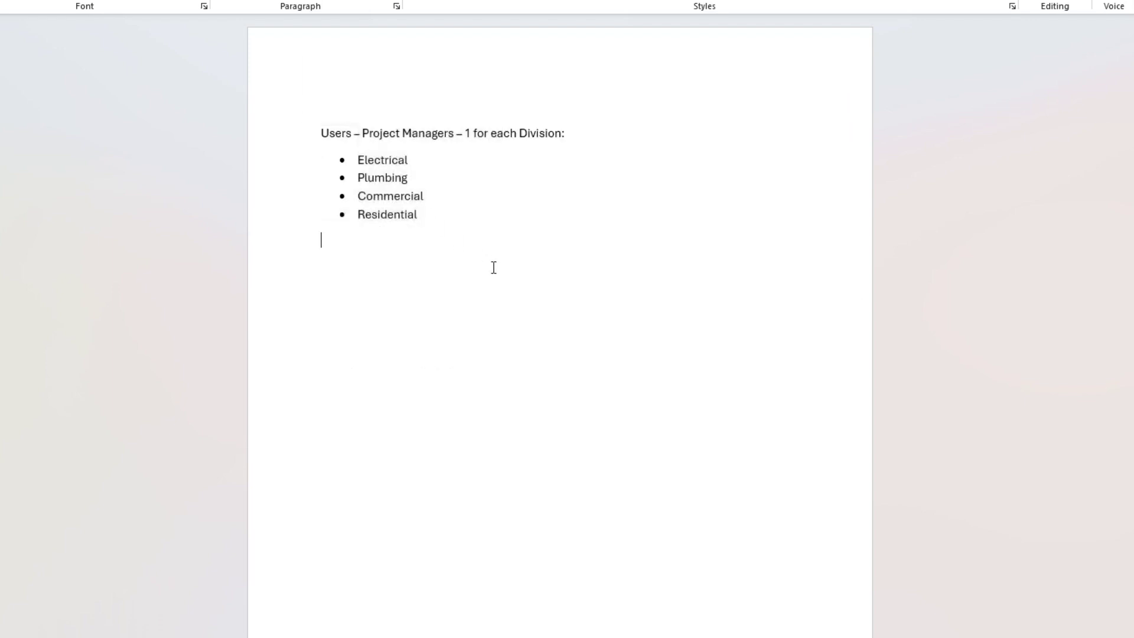
pyautogui.write('User Inputs:')
pyautogui.press('Return')
pyautogui.hotkey('ctrl', 'v')
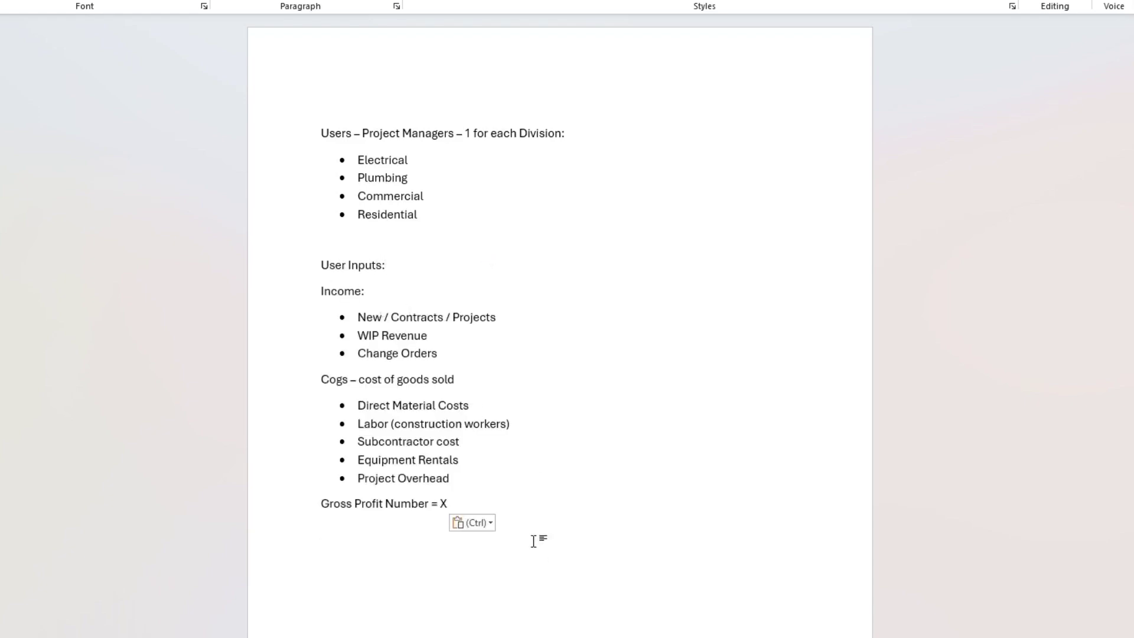
# Step: Add the line "Output – Consolidate company Income, cogs, and gross profit" below the Gross Profit Number line
pyautogui.press('Return')
pyautogui.write('Output')
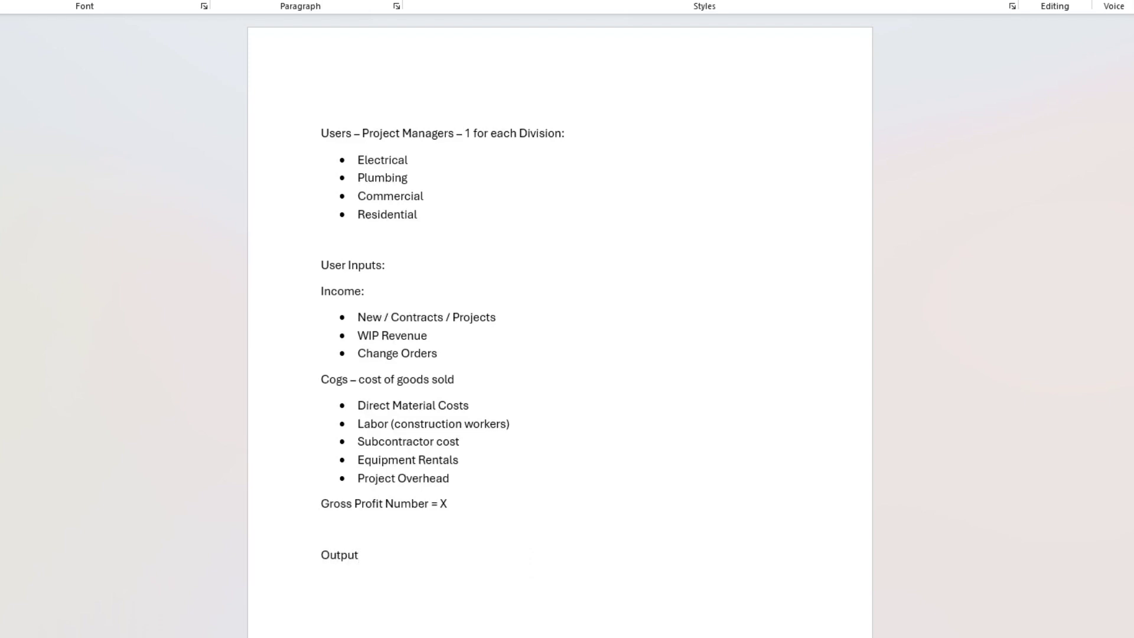
pyautogui.write(' - Consolidate company')
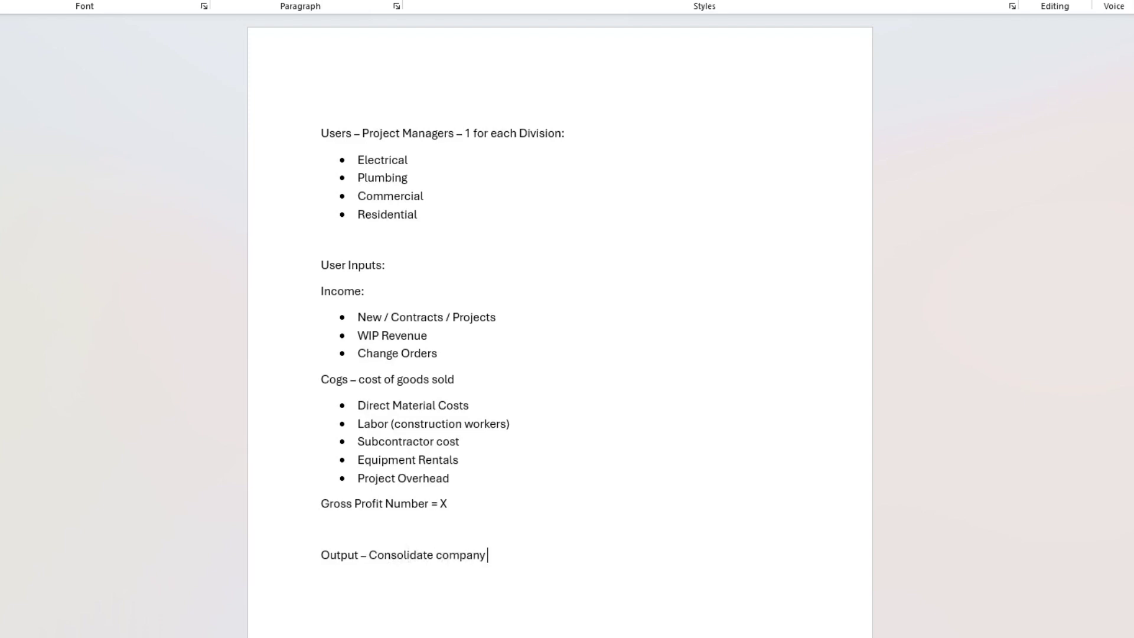
pyautogui.write(' Income, cogs, and gross pro')
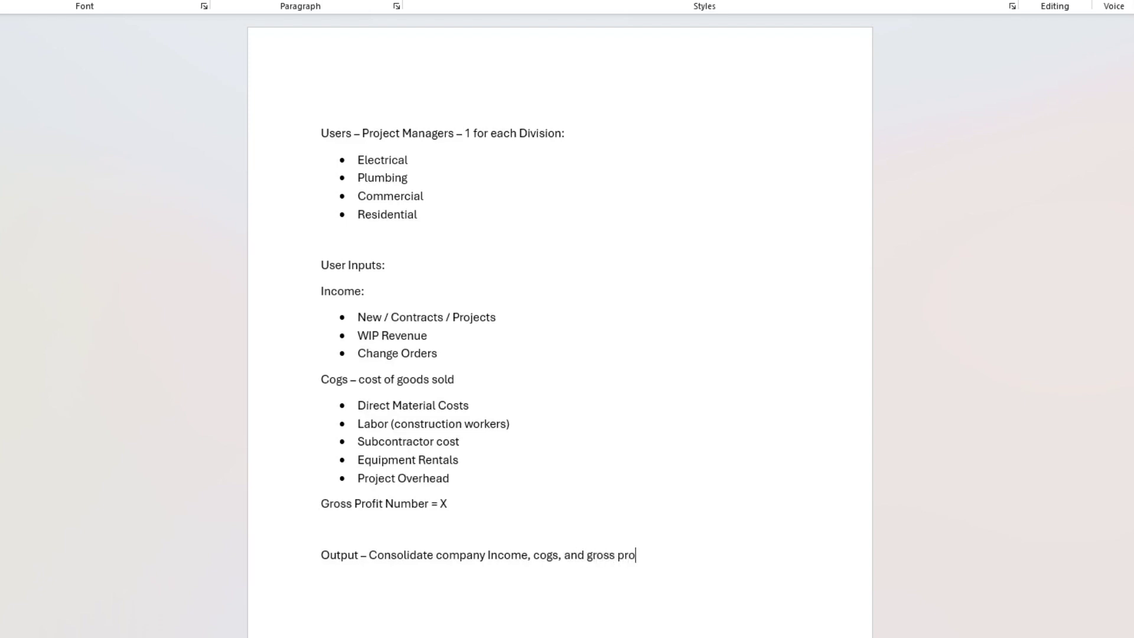
pyautogui.write('fit')
# Step: Add below the output line "Intended usage – to get to company forecast for the upcoming money based on inputs from our 4 project managers"
pyautogui.write('n')
pyautogui.write('tended usage')
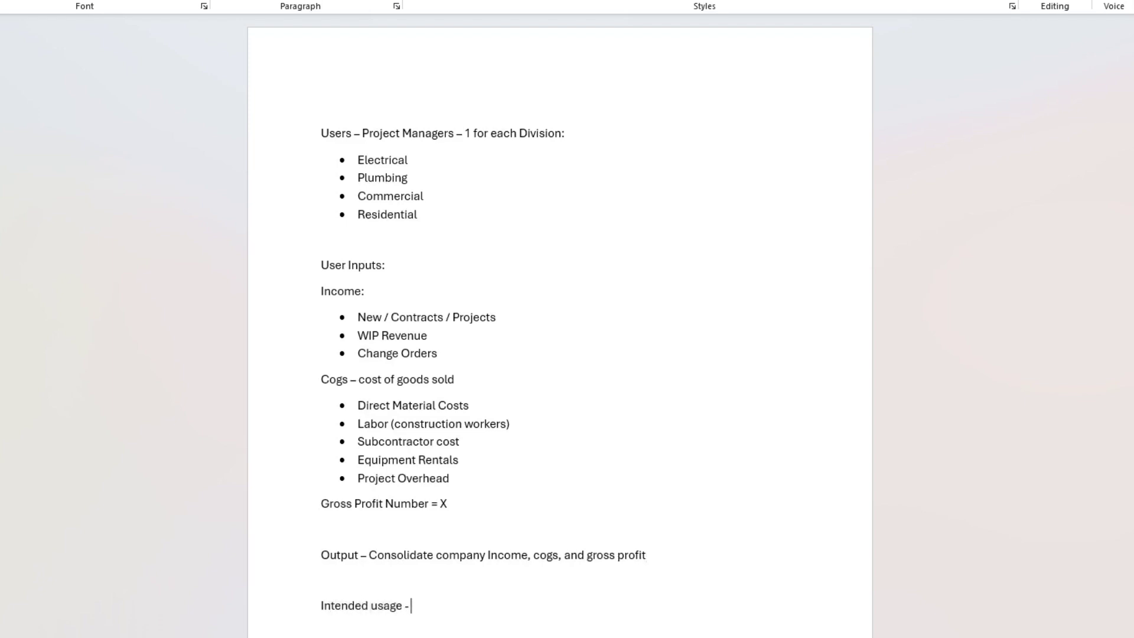
pyautogui.write(' - to get to company n')
pyautogui.press('BackSpace')
pyautogui.write('forecas')
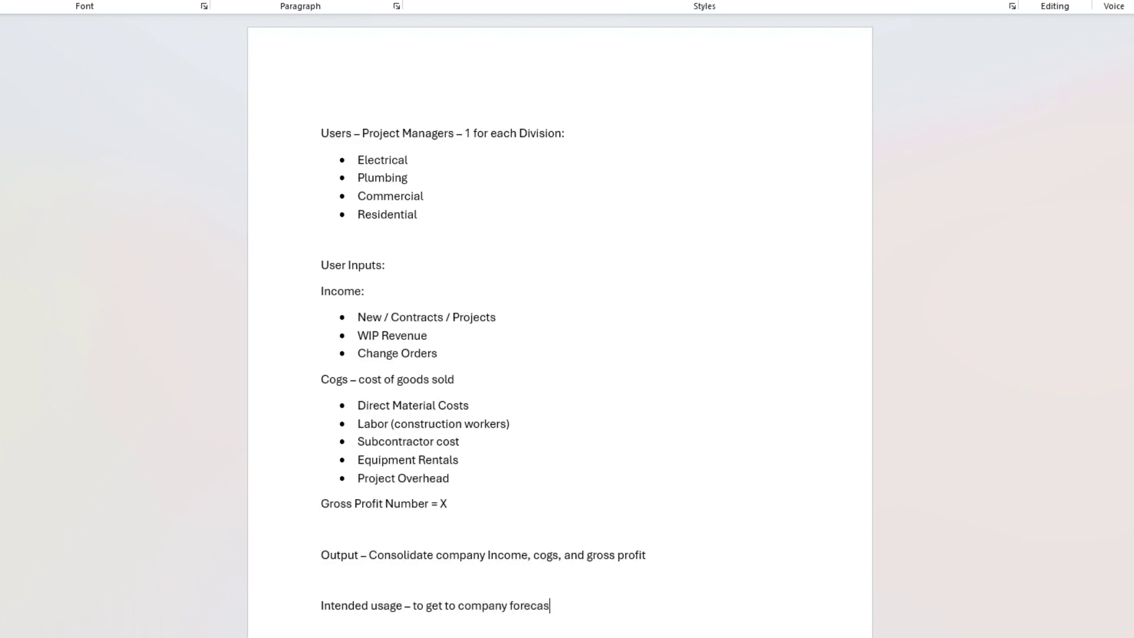
pyautogui.write('t for the upcoming mone')
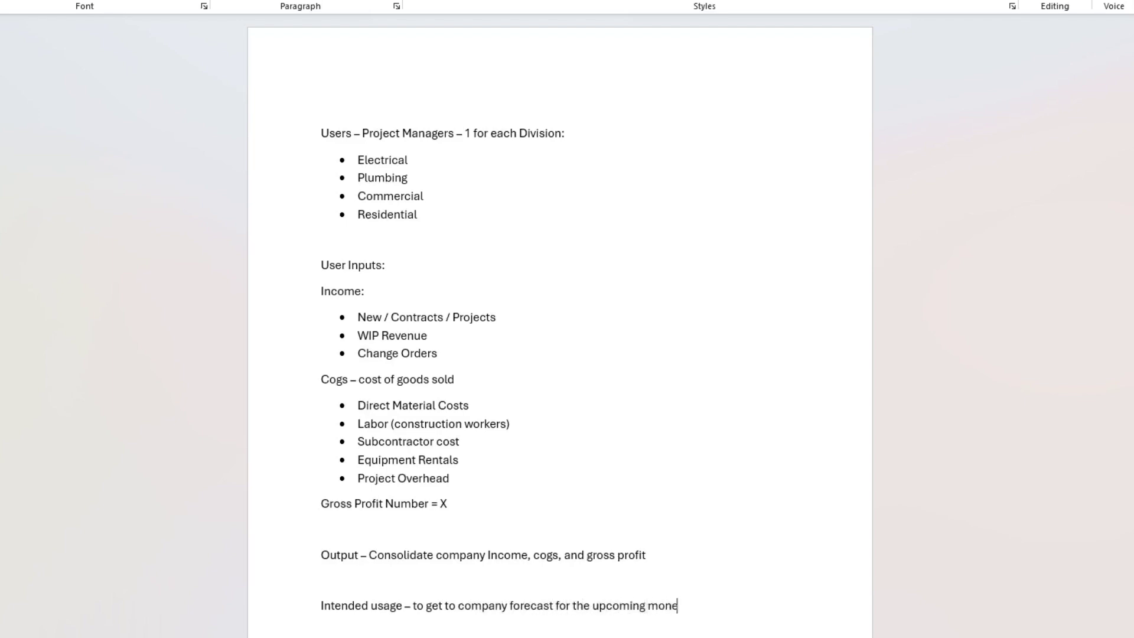
pyautogui.write('y based on inputs from our')
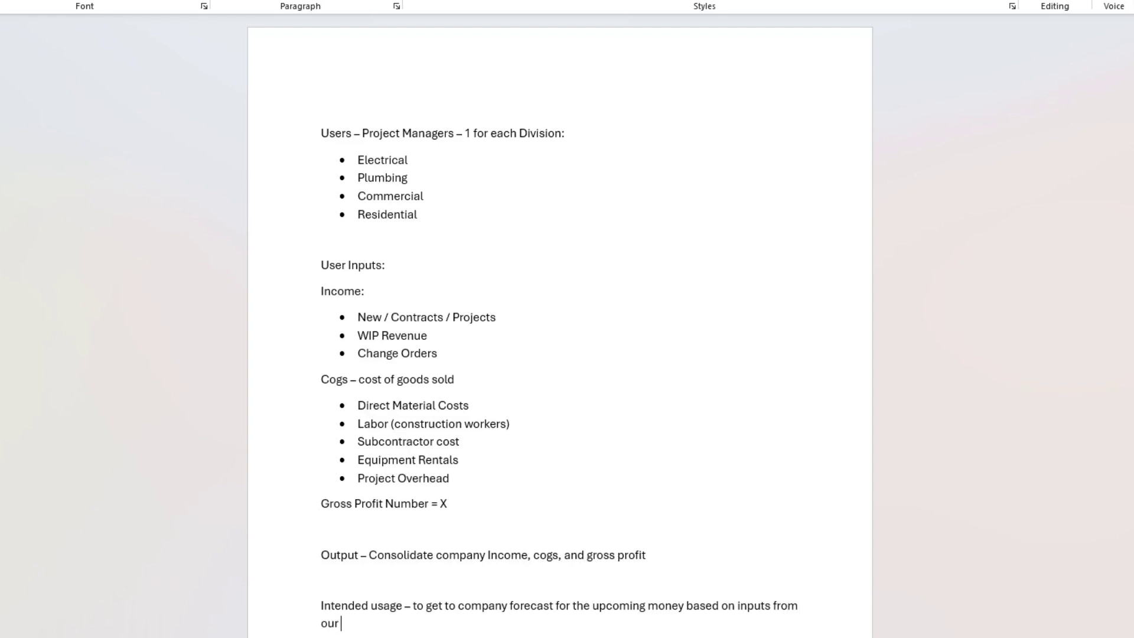
pyautogui.write(' 4 project ma')
pyautogui.write('gers to ge')
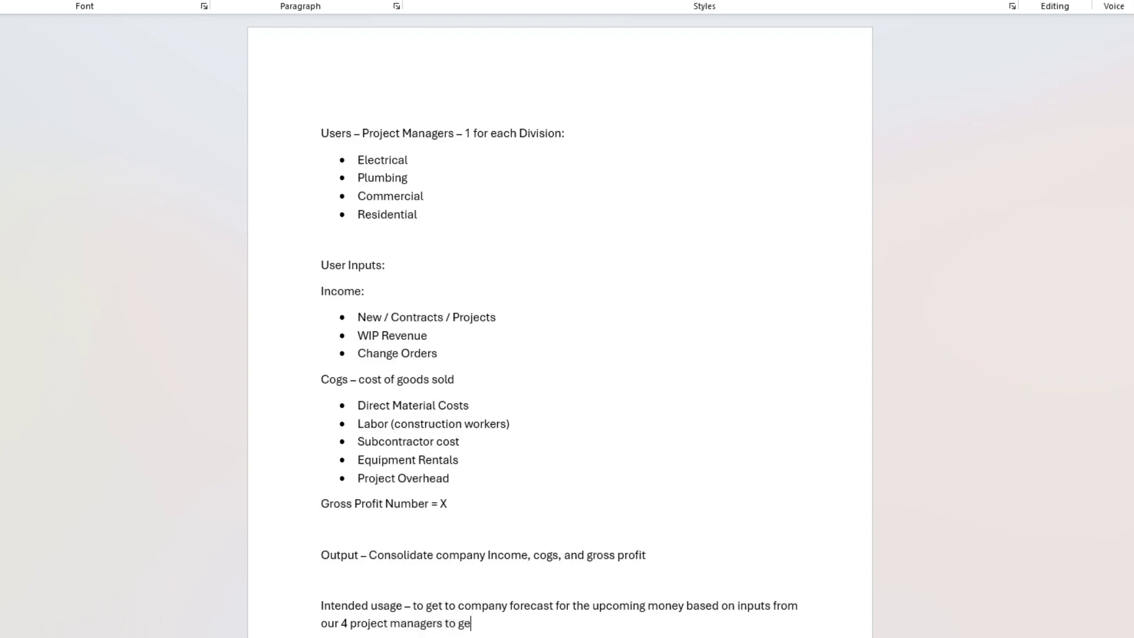
# Step: Complete the intended usage sentence with "to get a consolidated company Income, cogs, and profit number"
pyautogui.write('t consol')
pyautogui.press('BackSpace')
pyautogui.press('BackSpace')
pyautogui.press('BackSpace')
pyautogui.press('BackSpace')
pyautogui.press('BackSpace')
pyautogui.press('BackSpace')
pyautogui.write('a consolidated ')
pyautogui.write('company Income,')
pyautogui.write(' cost,')
pyautogui.press('BackSpace')
pyautogui.press('BackSpace')
pyautogui.write('gs, and profit number')
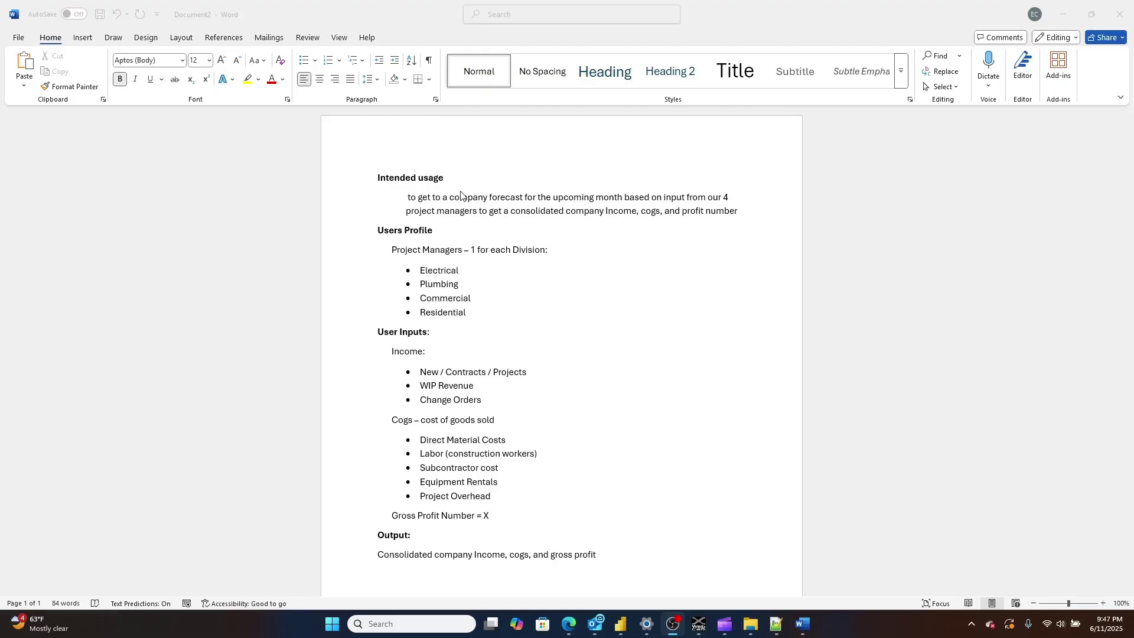
pyautogui.click(406, 197)
pyautogui.moveTo(405, 197); pyautogui.dragTo(745, 217)
pyautogui.click(380, 273)
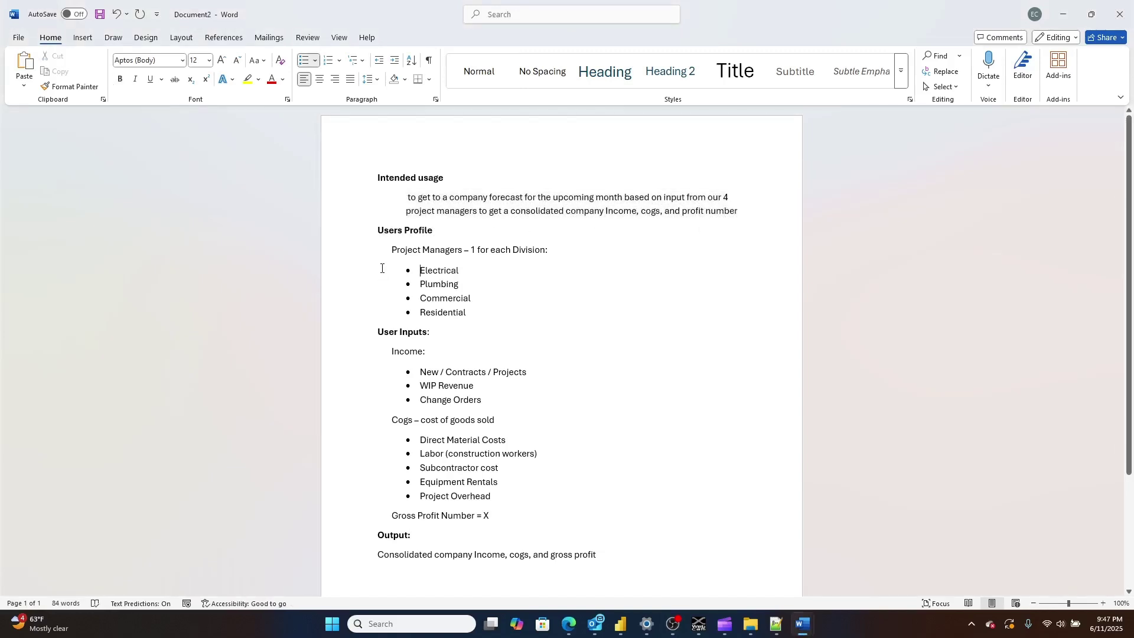
pyautogui.moveTo(391, 255); pyautogui.dragTo(494, 310)
# Step: Add the unbulleted line "CEO who uses dashboard to see full forecast" below the Residential bullet
pyautogui.click(494, 314)
pyautogui.press('Return')
pyautogui.press('BackSpace')
pyautogui.press('BackSpace')
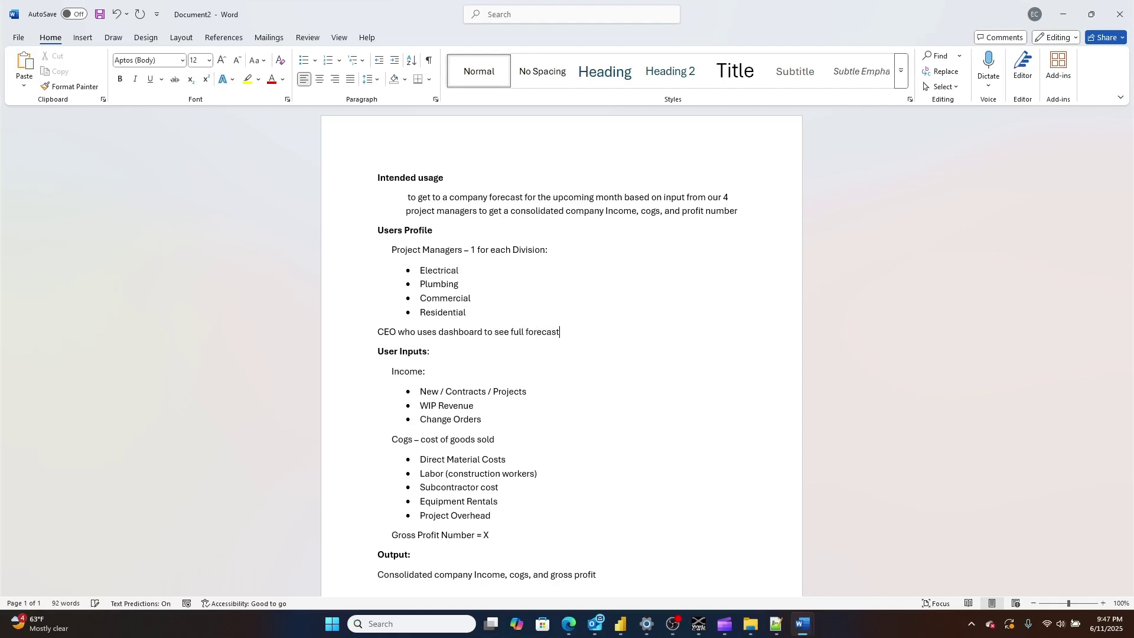
# Step: Continue the consolidated output line after "gross profit" with "for the c"
pyautogui.scroll(-2, 457, 426)
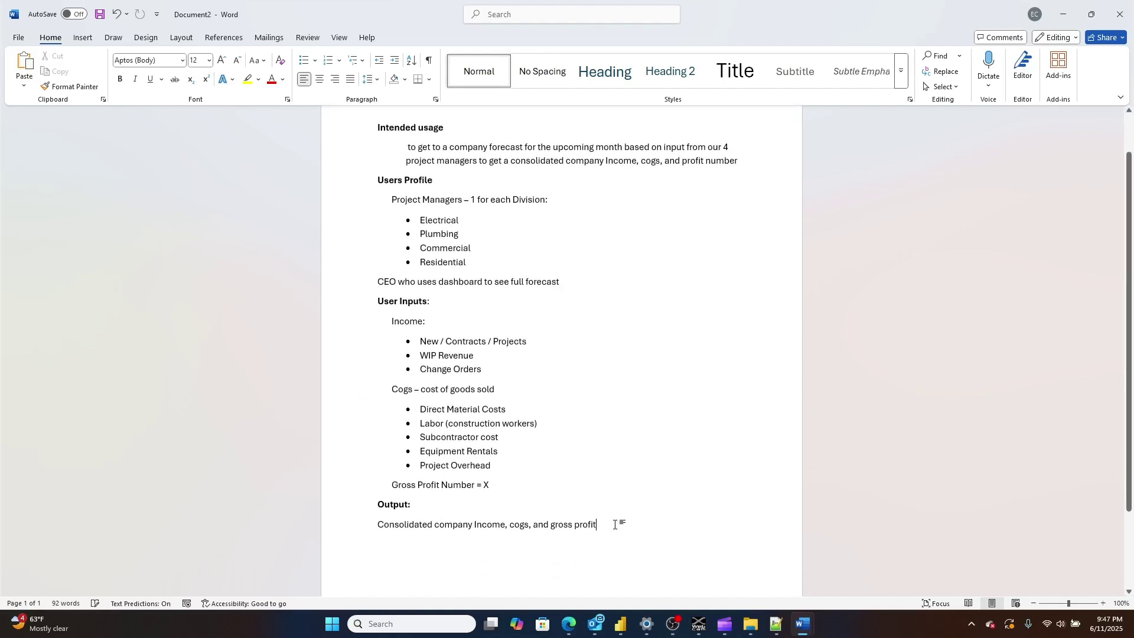
pyautogui.write('for the c')
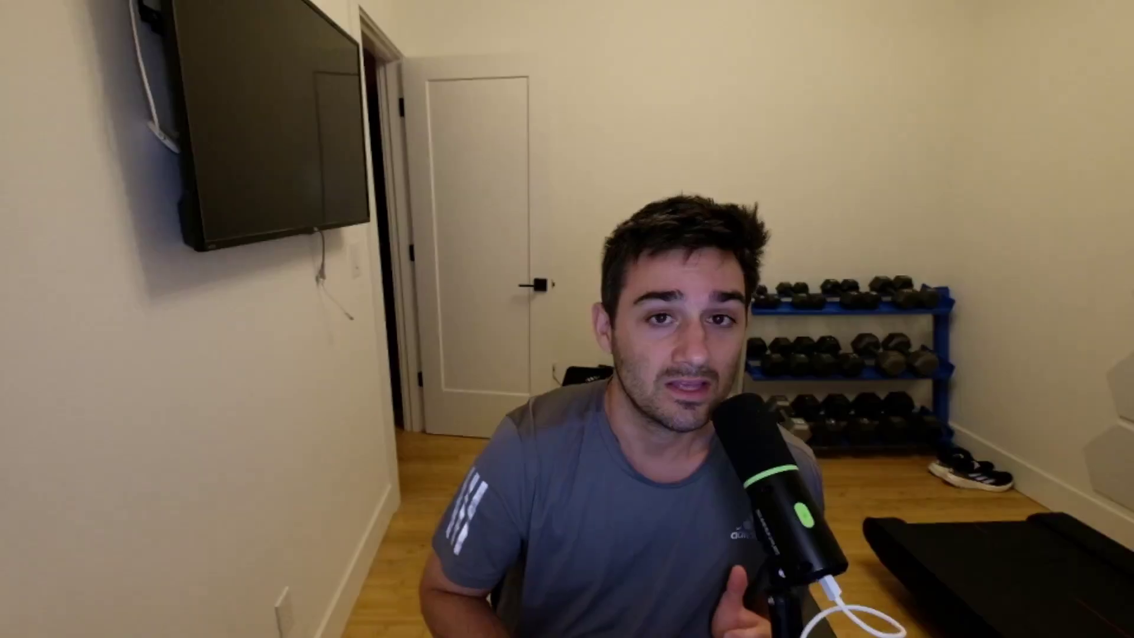